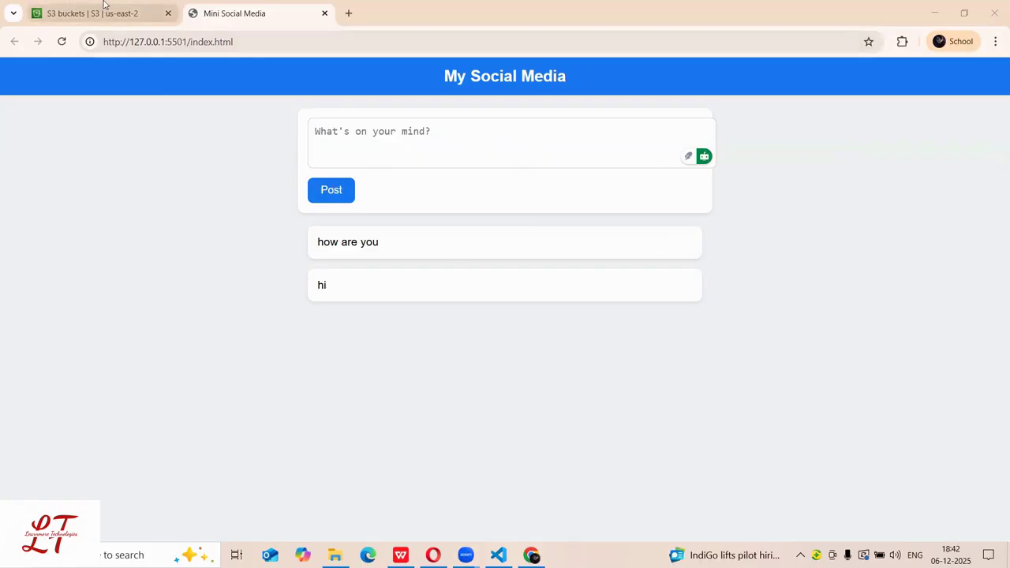
Step: Start creating a general purpose S3 bucket in US East (Ohio) and name it learnmore123
{"action": "left_click", "coordinate": [103, 6]}
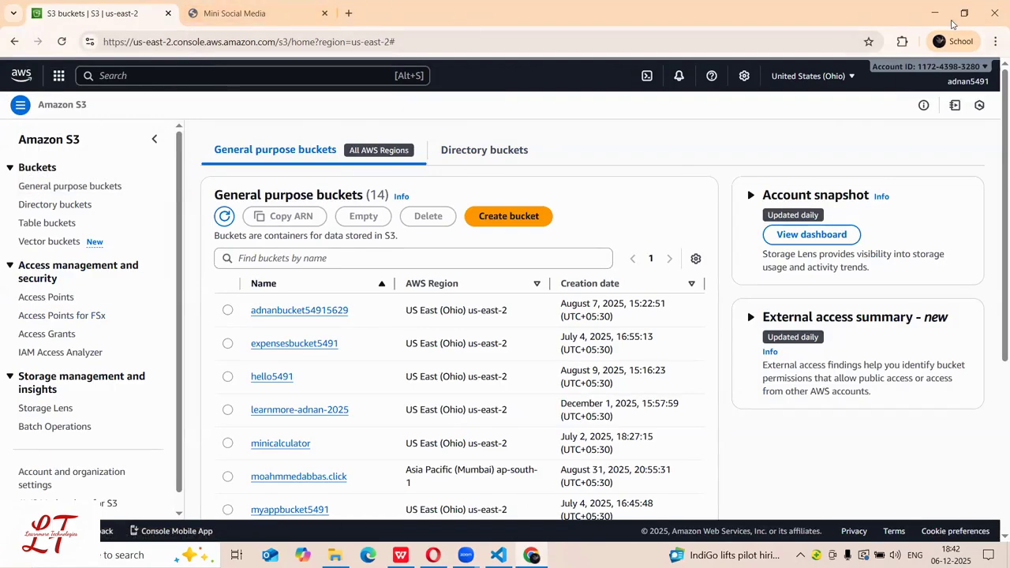
{"action": "left_click", "coordinate": [490, 216]}
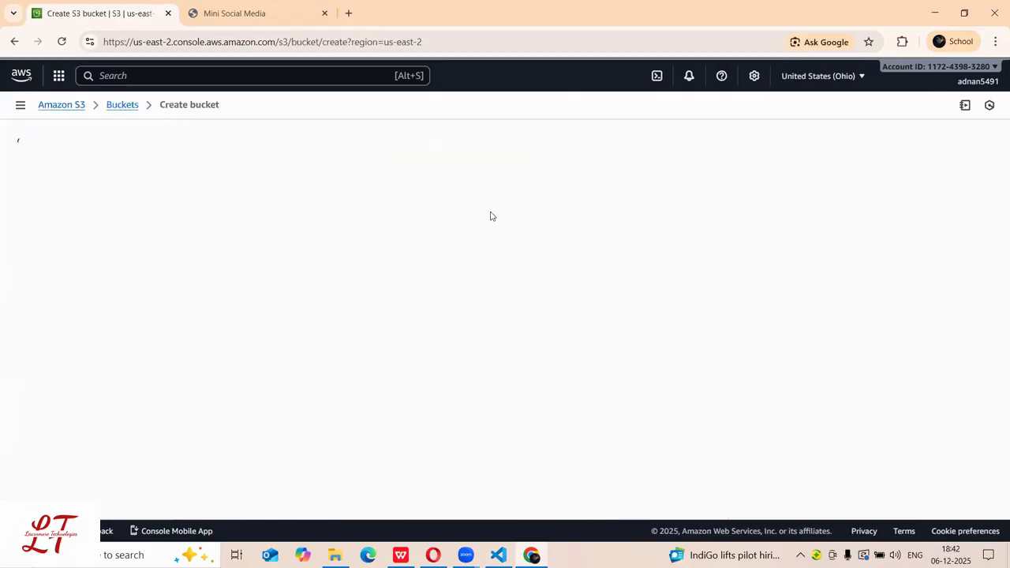
{"action": "left_click", "coordinate": [962, 13]}
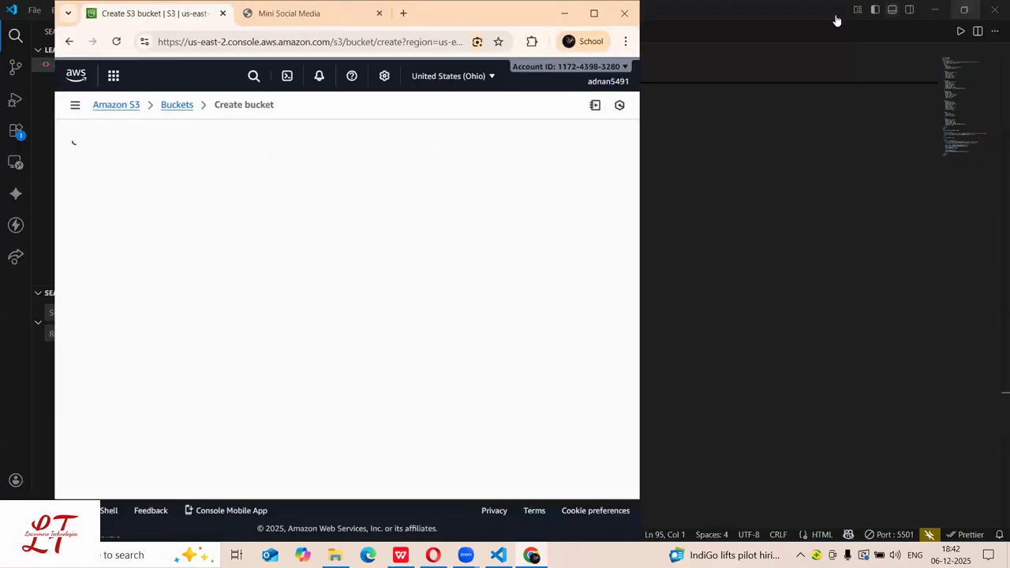
{"action": "left_click", "coordinate": [593, 11]}
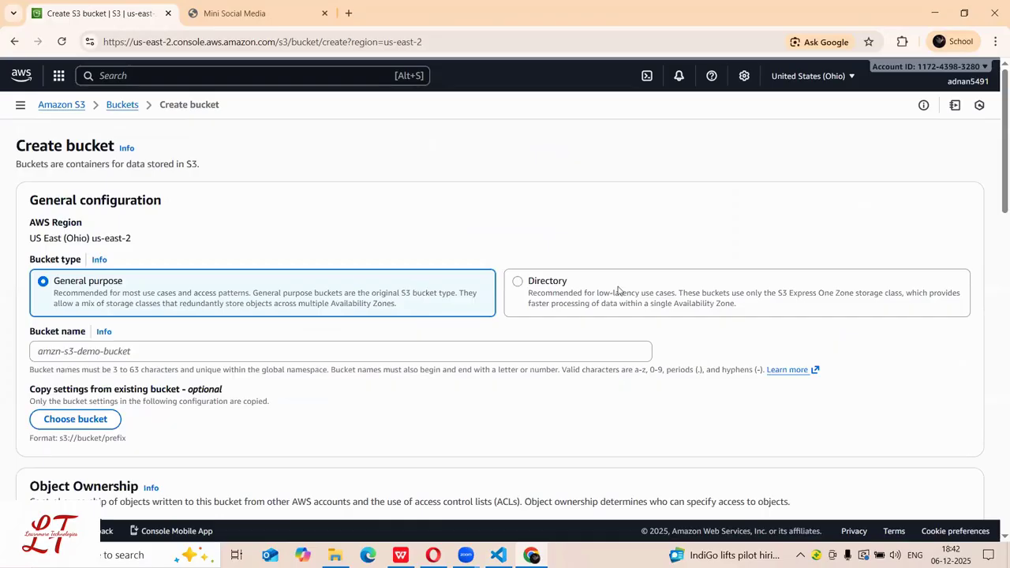
{"action": "left_click", "coordinate": [90, 353]}
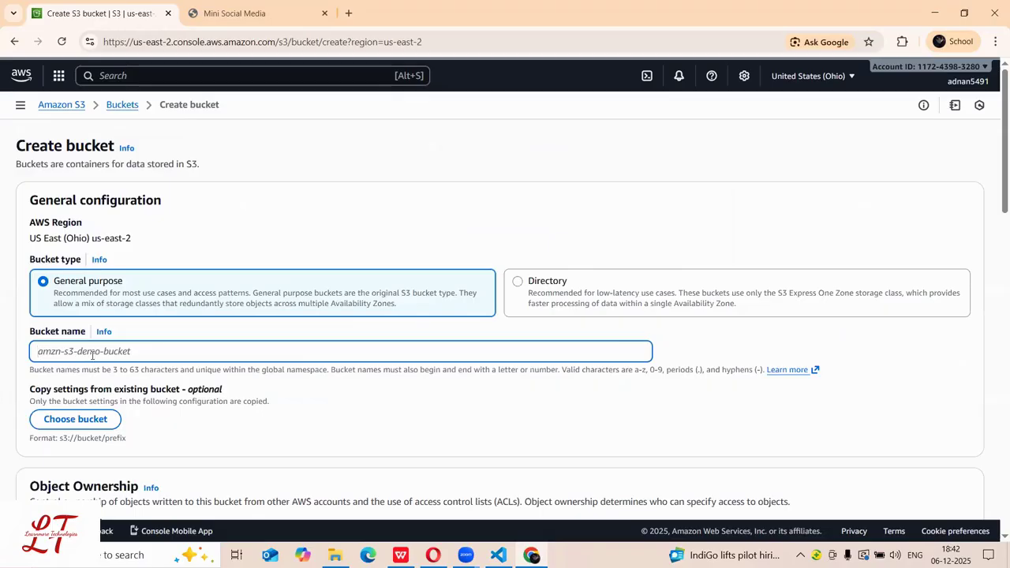
{"action": "type", "text": "learnmore123"}
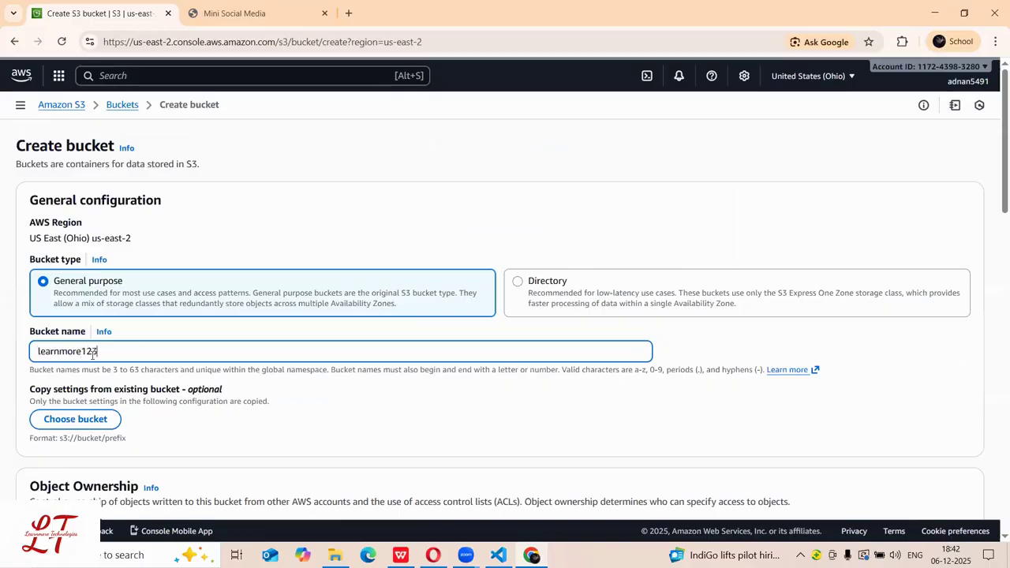
Step: Enable ACLs for object ownership, and turn off Block all public access with the public-access acknowledgement checked
{"action": "scroll", "coordinate": [439, 320], "scroll_direction": "down", "scroll_amount": 3}
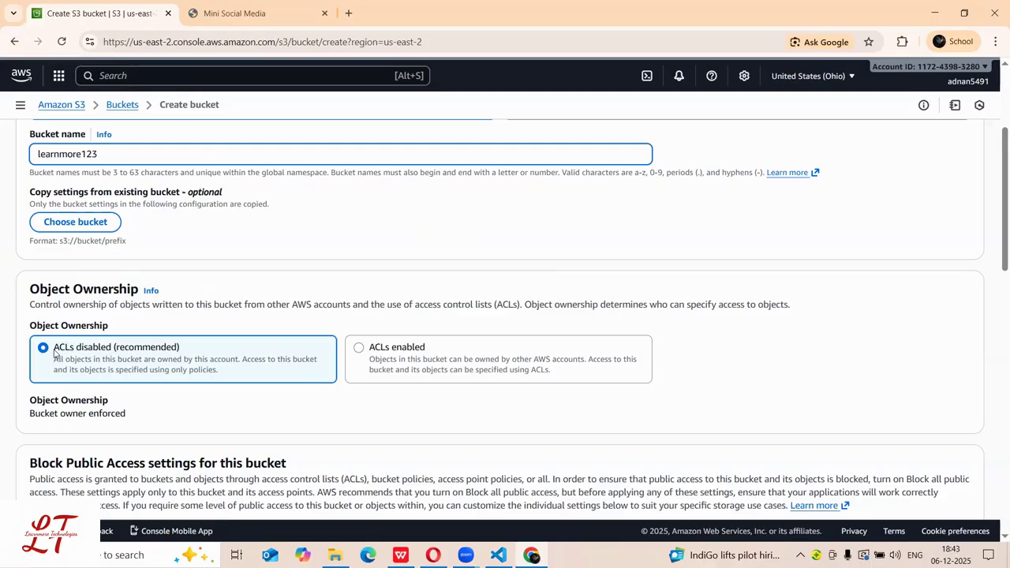
{"action": "left_click", "coordinate": [360, 349]}
{"action": "scroll", "coordinate": [350, 355], "scroll_direction": "down", "scroll_amount": 3}
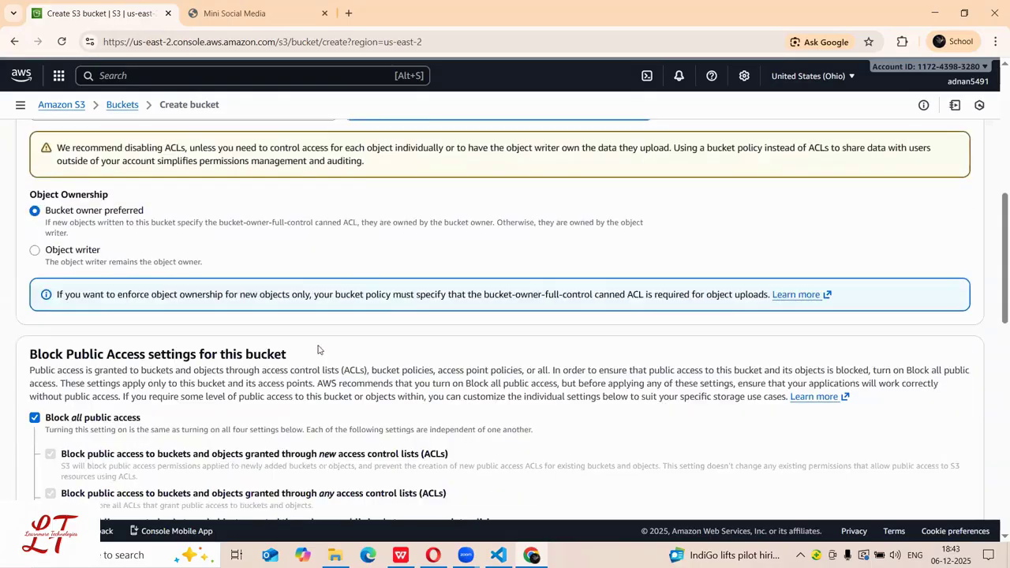
{"action": "scroll", "coordinate": [78, 282], "scroll_direction": "down", "scroll_amount": 2}
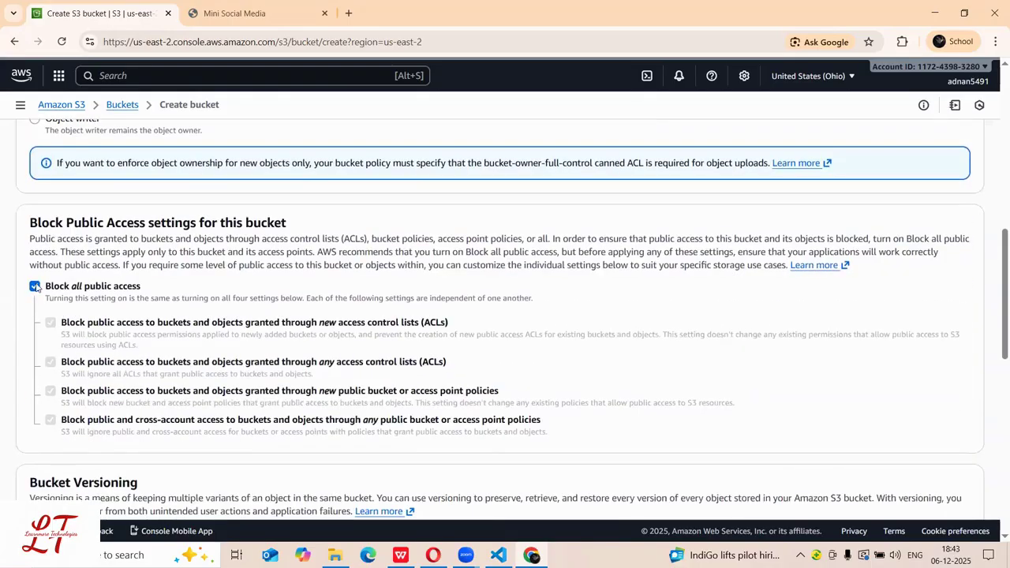
{"action": "left_click", "coordinate": [35, 286]}
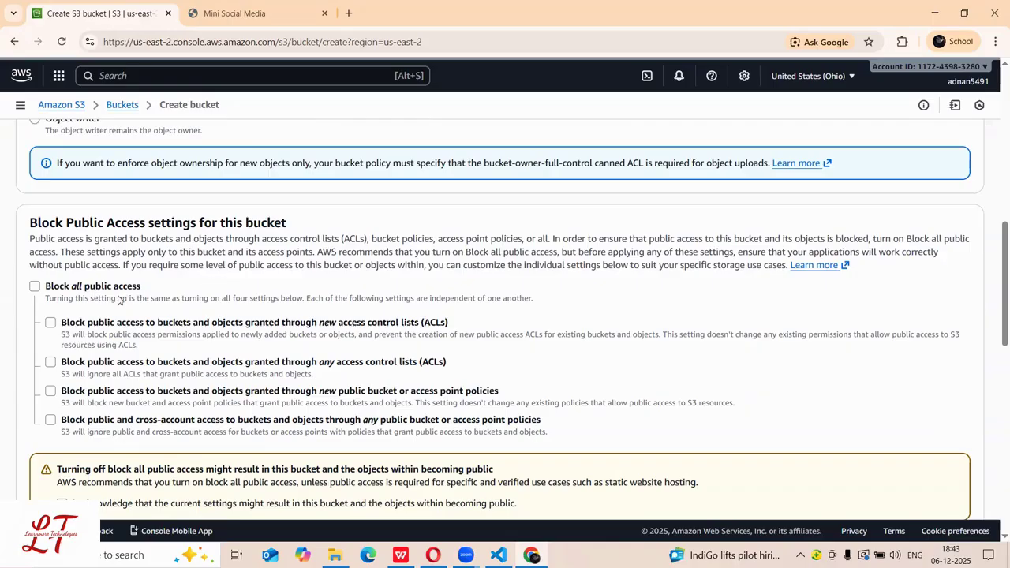
{"action": "scroll", "coordinate": [119, 316], "scroll_direction": "down", "scroll_amount": 2}
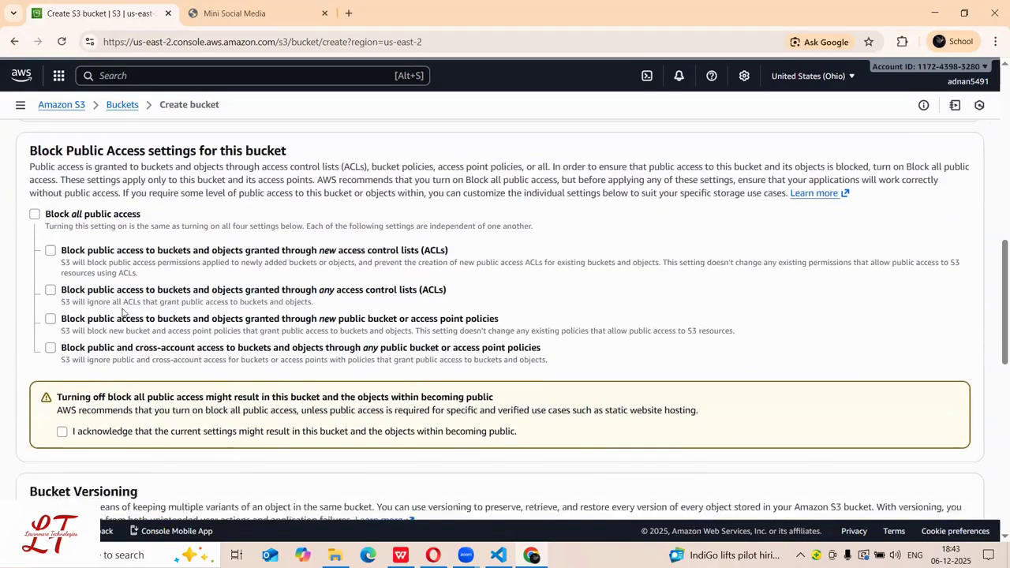
{"action": "left_click", "coordinate": [63, 370]}
Step: Enable Bucket Versioning for the new bucket
{"action": "scroll", "coordinate": [65, 347], "scroll_direction": "up", "scroll_amount": 1}
{"action": "scroll", "coordinate": [65, 348], "scroll_direction": "up", "scroll_amount": 4}
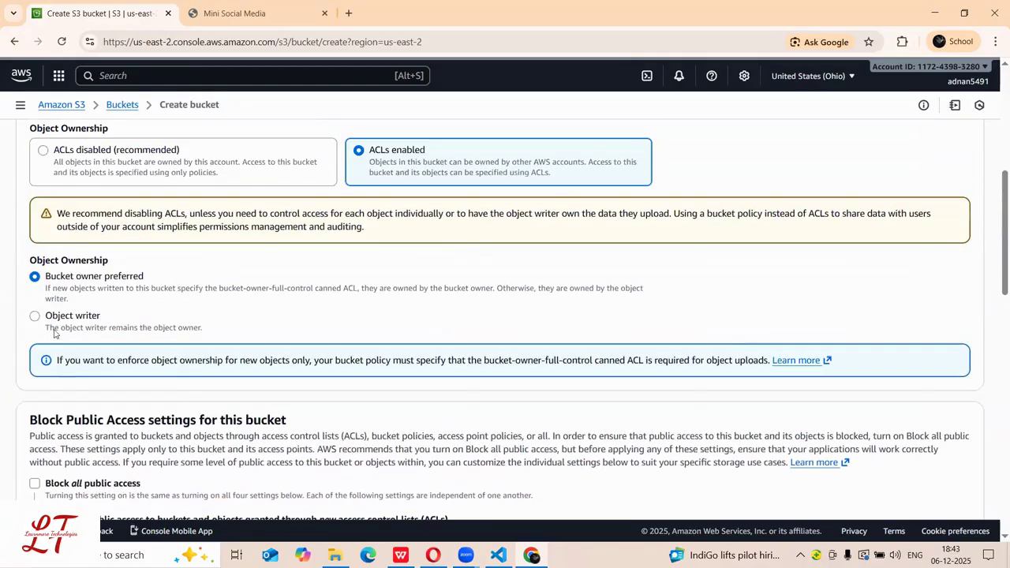
{"action": "scroll", "coordinate": [45, 324], "scroll_direction": "down", "scroll_amount": 4}
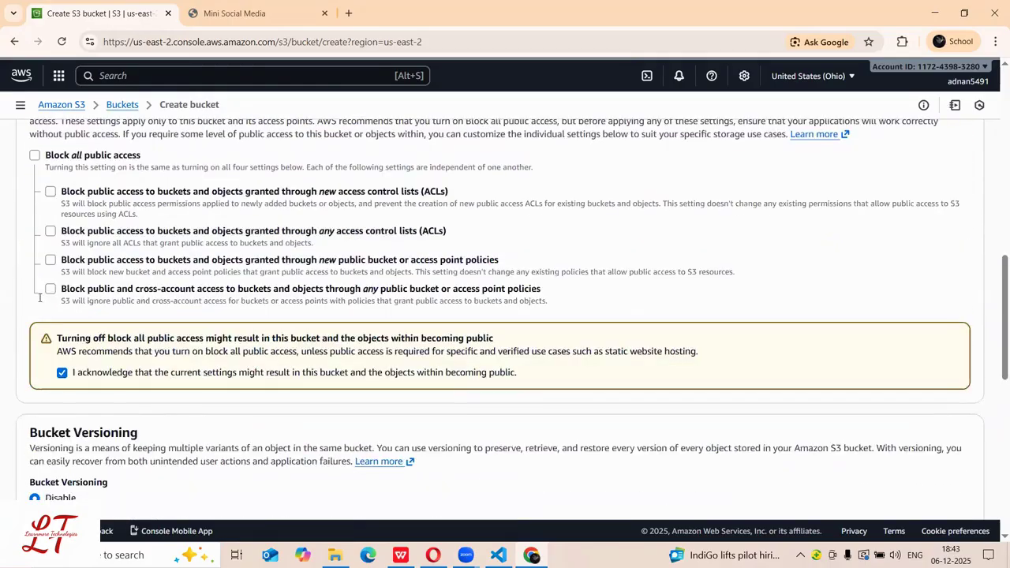
{"action": "scroll", "coordinate": [40, 298], "scroll_direction": "down", "scroll_amount": 3}
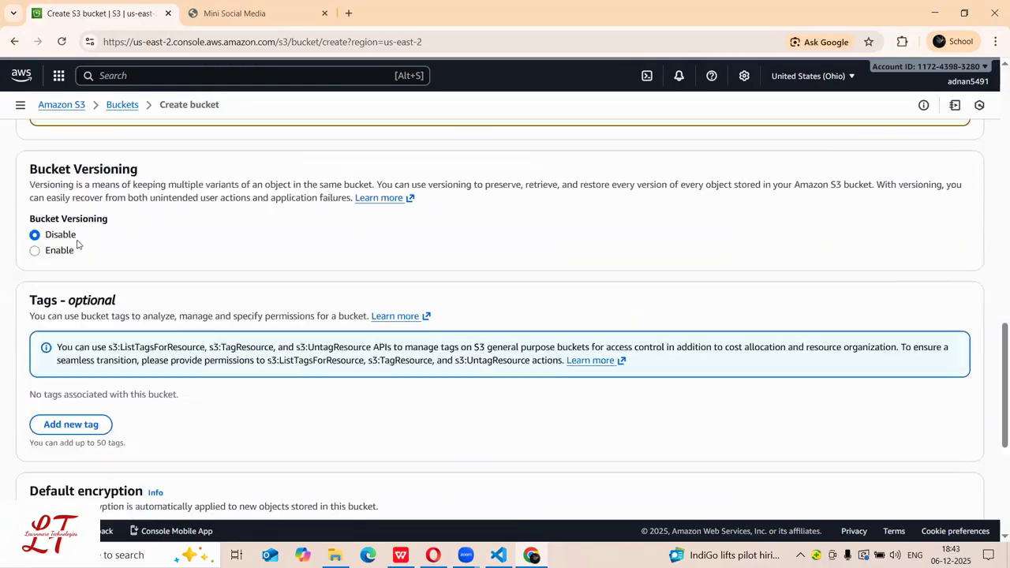
{"action": "left_click", "coordinate": [35, 252]}
Step: Try to create the bucket under the name learnmore123, leaving the default encryption settings as they are
{"action": "scroll", "coordinate": [50, 250], "scroll_direction": "down", "scroll_amount": 5}
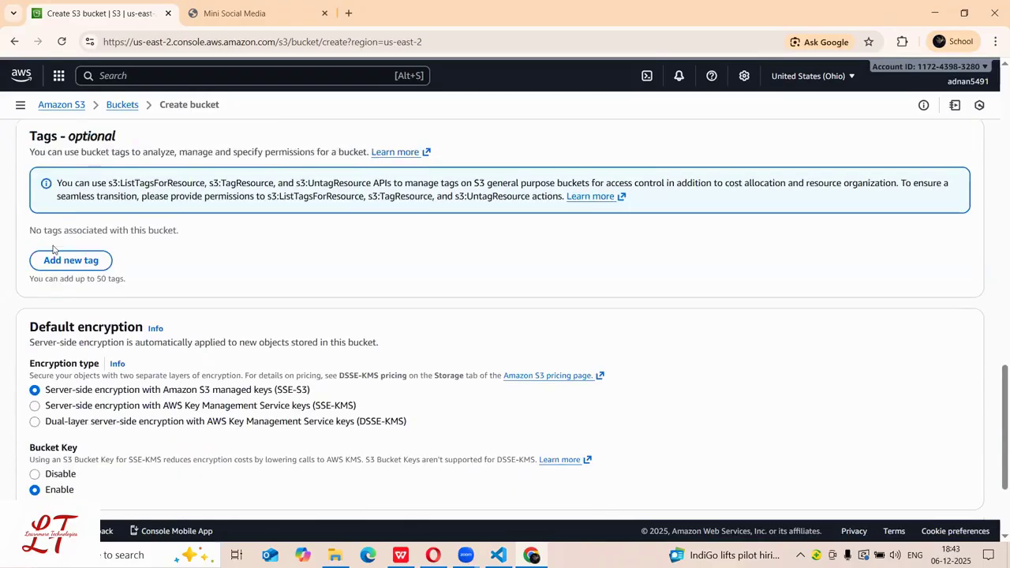
{"action": "scroll", "coordinate": [125, 354], "scroll_direction": "down", "scroll_amount": 3}
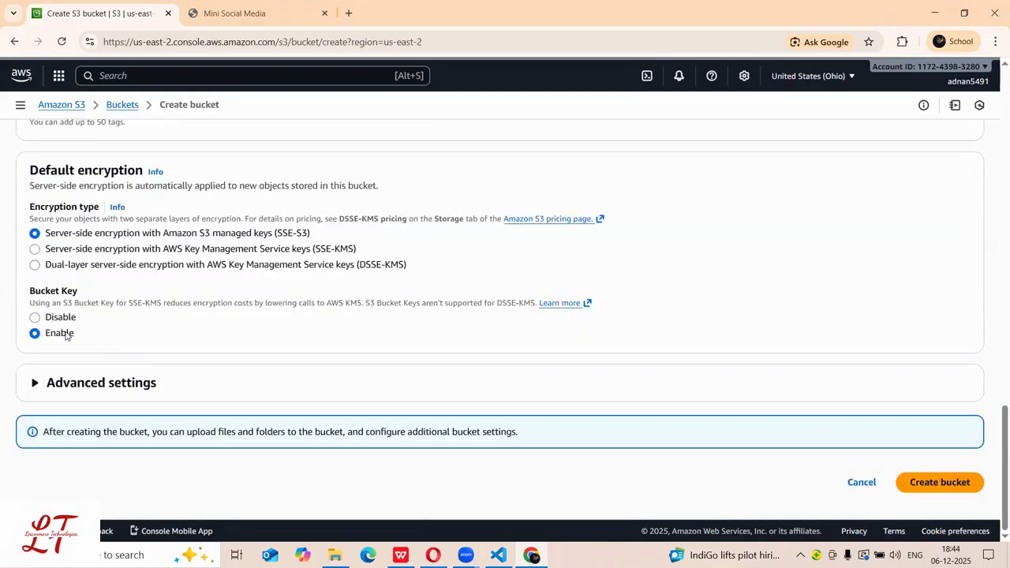
{"action": "left_click", "coordinate": [928, 489]}
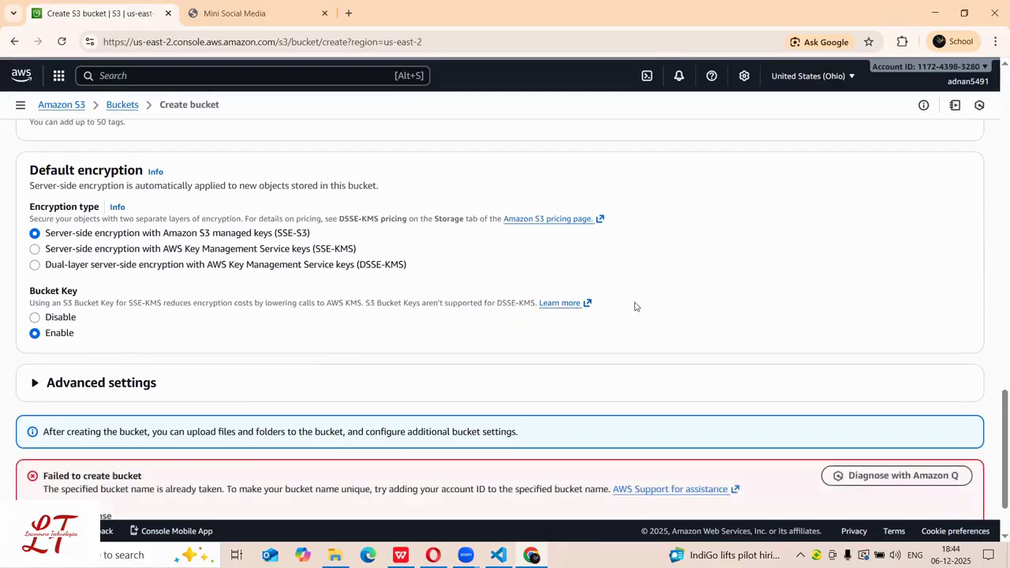
Step: Expand the advanced settings and review the Object Lock options and the bucket creation error
{"action": "scroll", "coordinate": [635, 307], "scroll_direction": "down", "scroll_amount": 2}
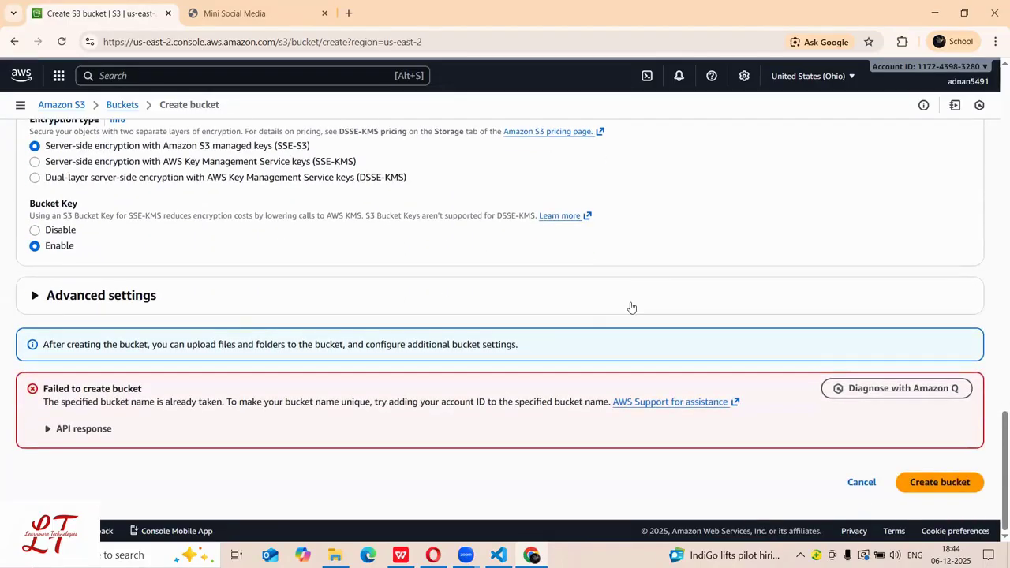
{"action": "left_click", "coordinate": [133, 297]}
{"action": "scroll", "coordinate": [53, 330], "scroll_direction": "down", "scroll_amount": 3}
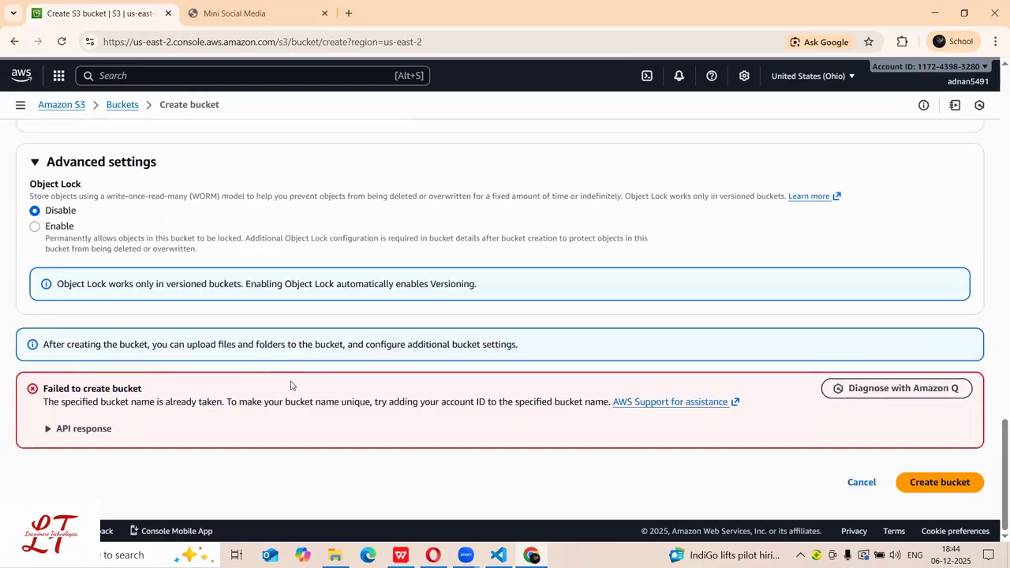
{"action": "scroll", "coordinate": [260, 379], "scroll_direction": "up", "scroll_amount": 5}
{"action": "scroll", "coordinate": [186, 378], "scroll_direction": "down", "scroll_amount": 5}
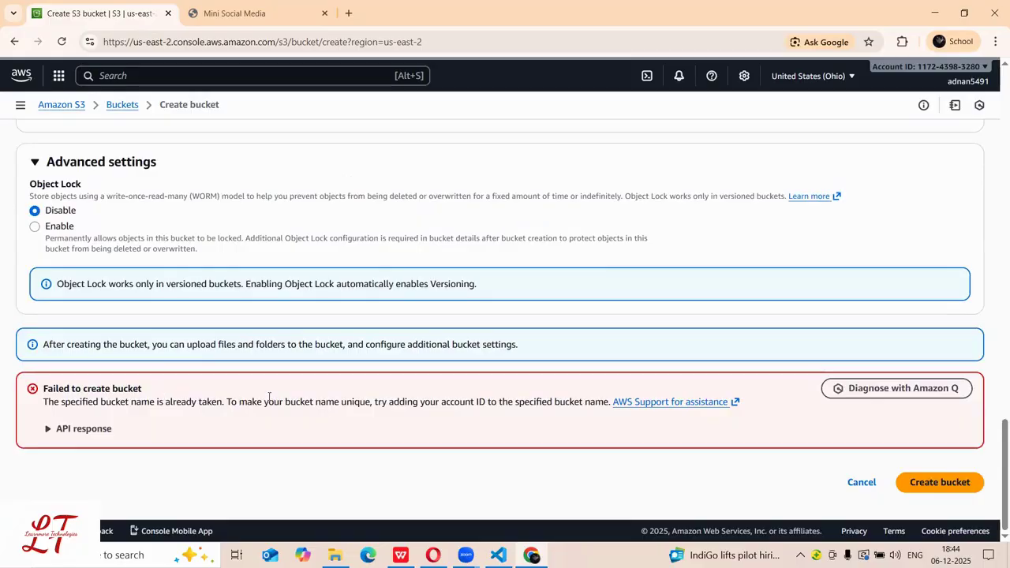
{"action": "scroll", "coordinate": [269, 397], "scroll_direction": "up", "scroll_amount": 3}
{"action": "scroll", "coordinate": [269, 397], "scroll_direction": "down", "scroll_amount": 3}
Step: Change the bucket name to learnmore5491 and create the bucket
{"action": "scroll", "coordinate": [269, 397], "scroll_direction": "up", "scroll_amount": 10}
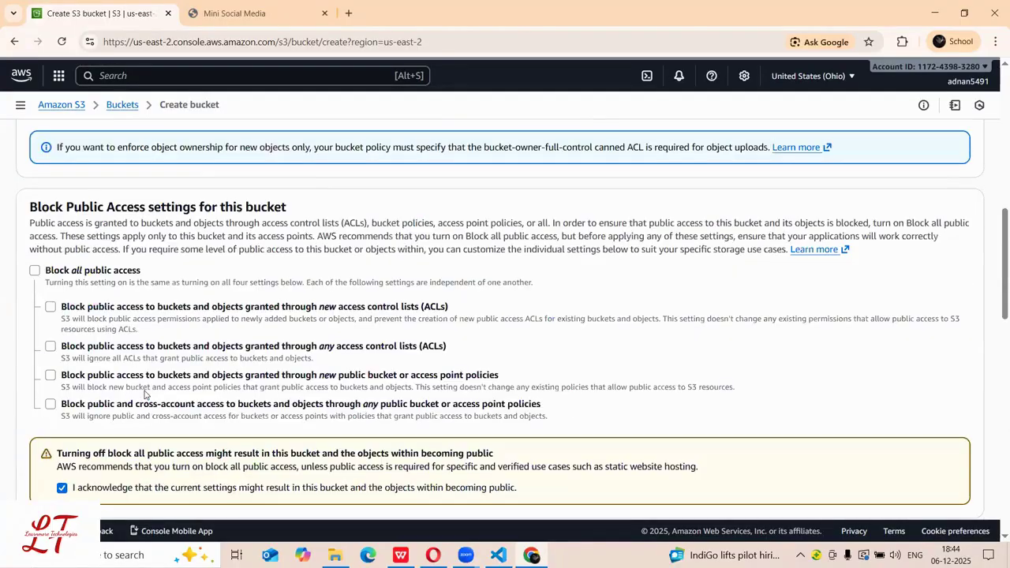
{"action": "scroll", "coordinate": [133, 359], "scroll_direction": "up", "scroll_amount": 10}
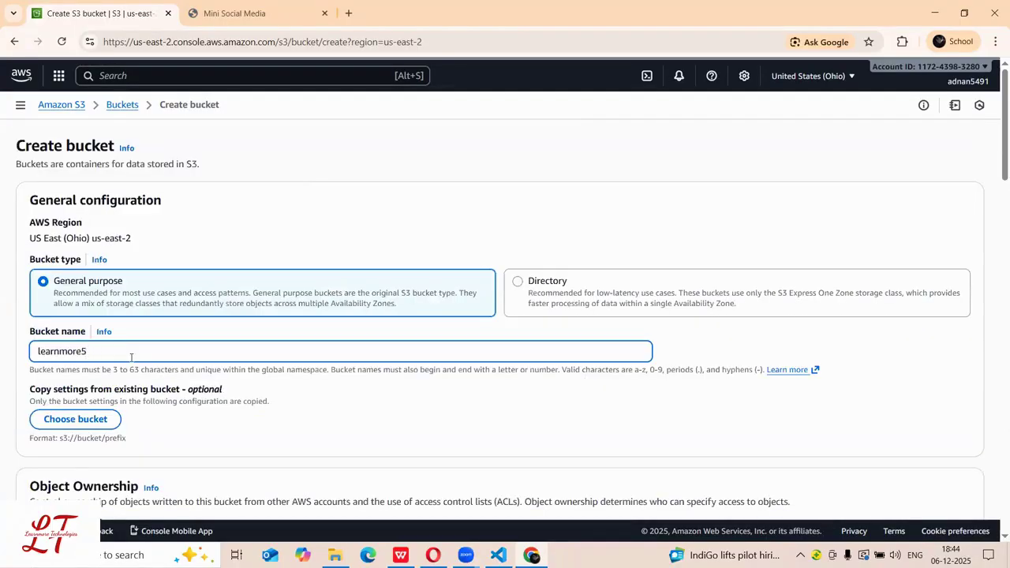
{"action": "type", "text": "91"}
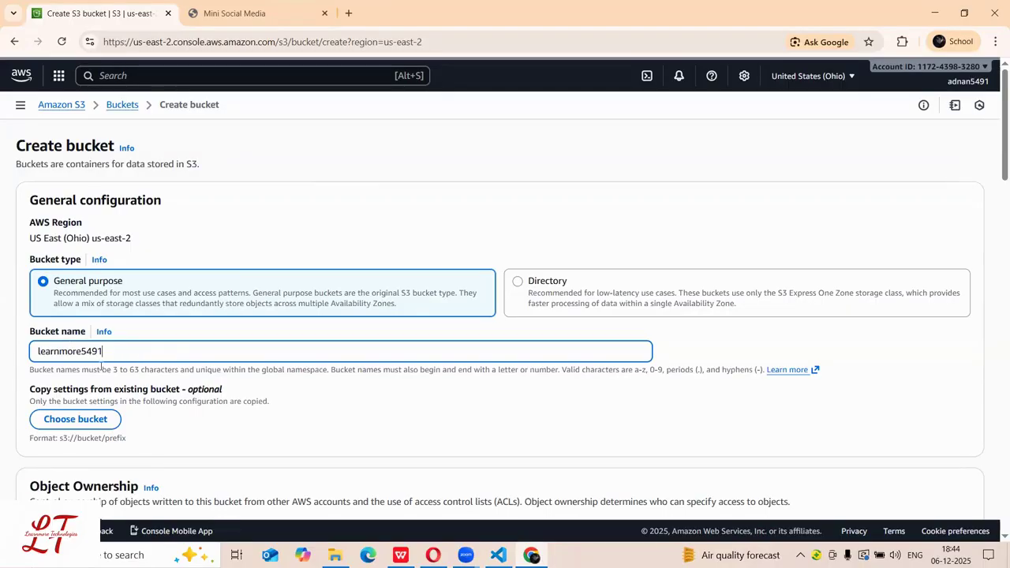
{"action": "scroll", "coordinate": [103, 366], "scroll_direction": "down", "scroll_amount": 5}
{"action": "scroll", "coordinate": [789, 385], "scroll_direction": "down", "scroll_amount": 15}
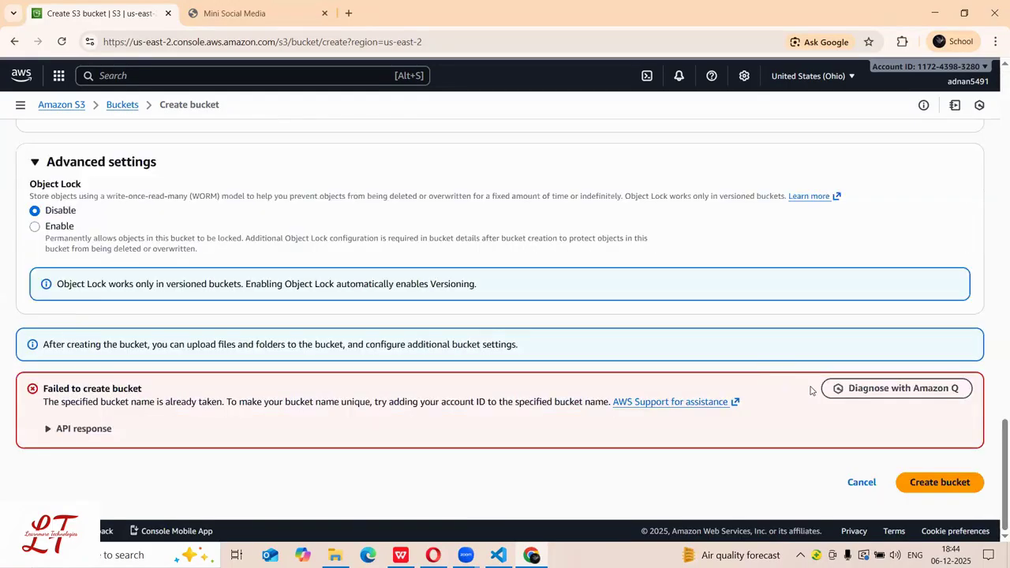
{"action": "left_click", "coordinate": [920, 481]}
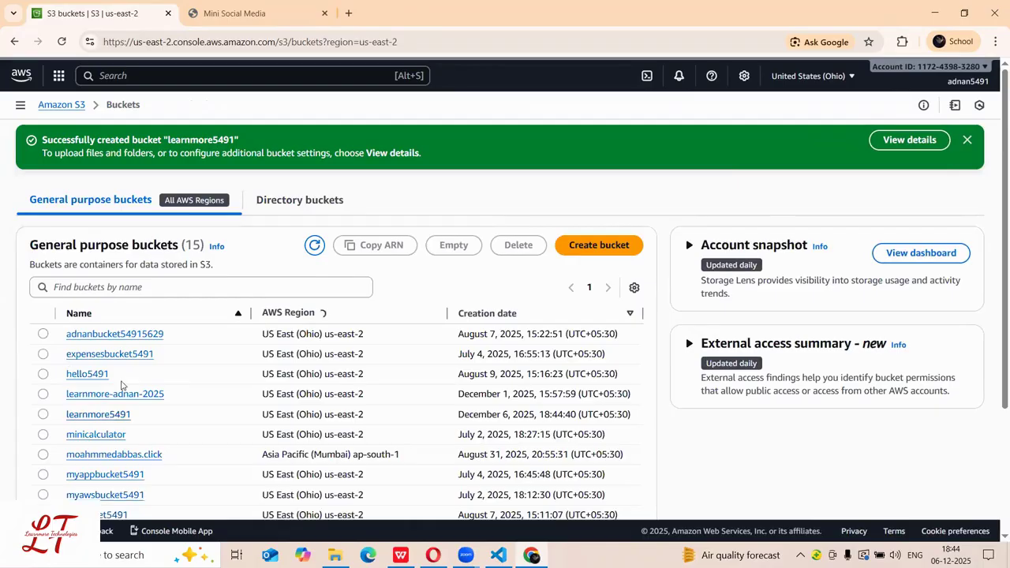
Step: Find the learnmore5491 bucket in the general purpose buckets list and open it
{"action": "scroll", "coordinate": [125, 383], "scroll_direction": "down", "scroll_amount": 3}
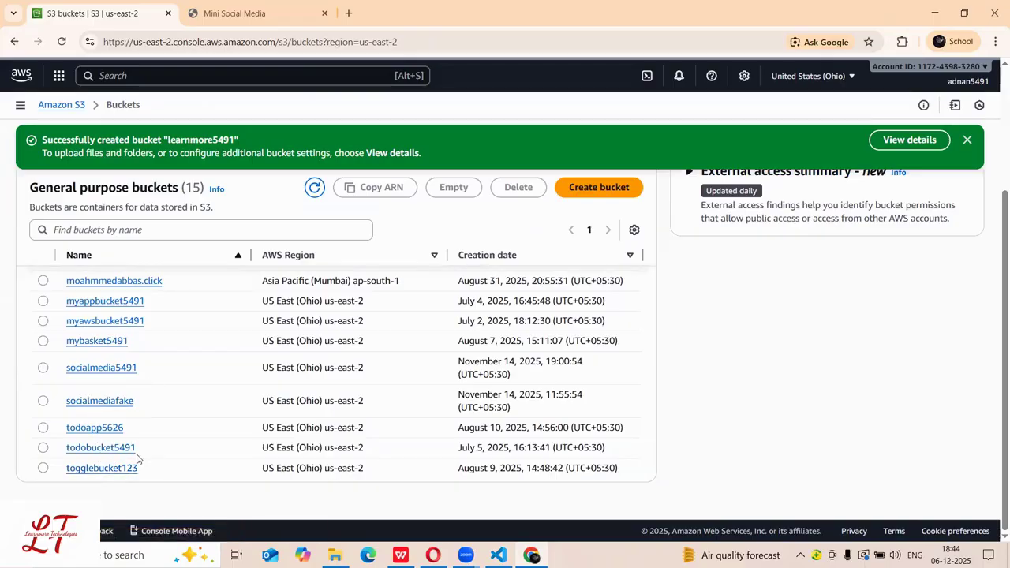
{"action": "scroll", "coordinate": [136, 457], "scroll_direction": "up", "scroll_amount": 3}
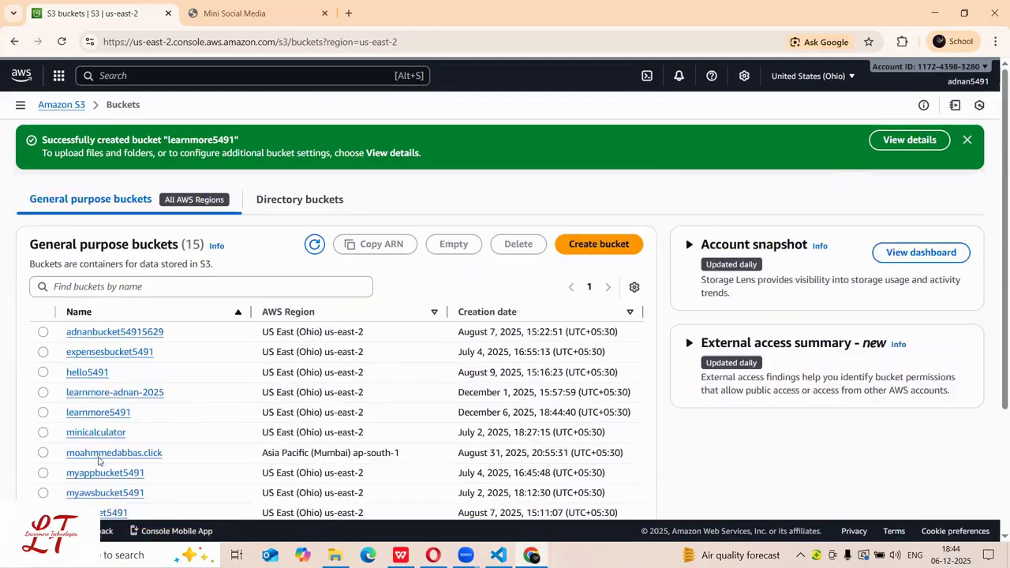
{"action": "left_click", "coordinate": [93, 417]}
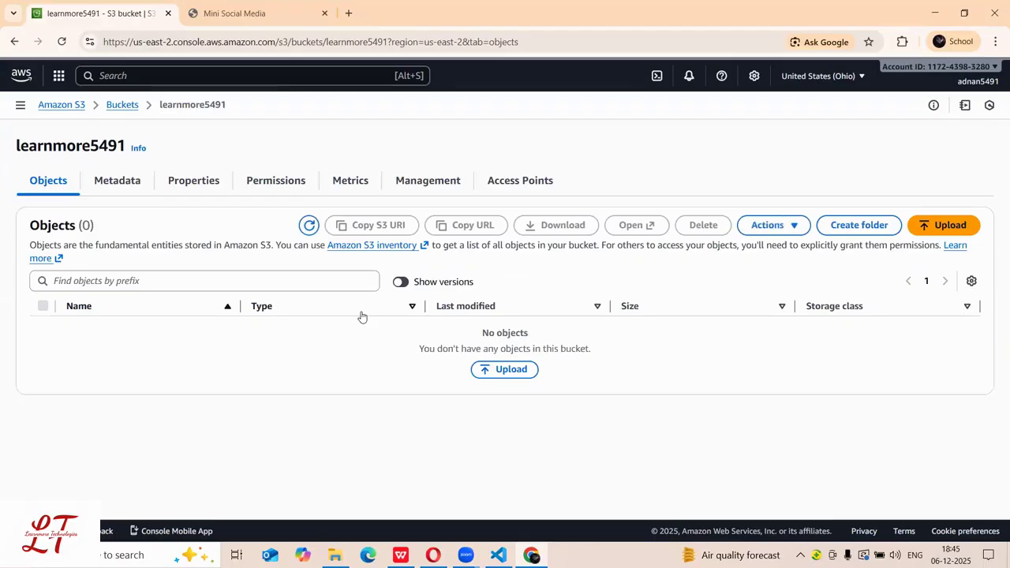
Step: View the locally served Mini Social Media page, dismiss the split view tip, and return to the learnmore5491 bucket
{"action": "left_click", "coordinate": [235, 13]}
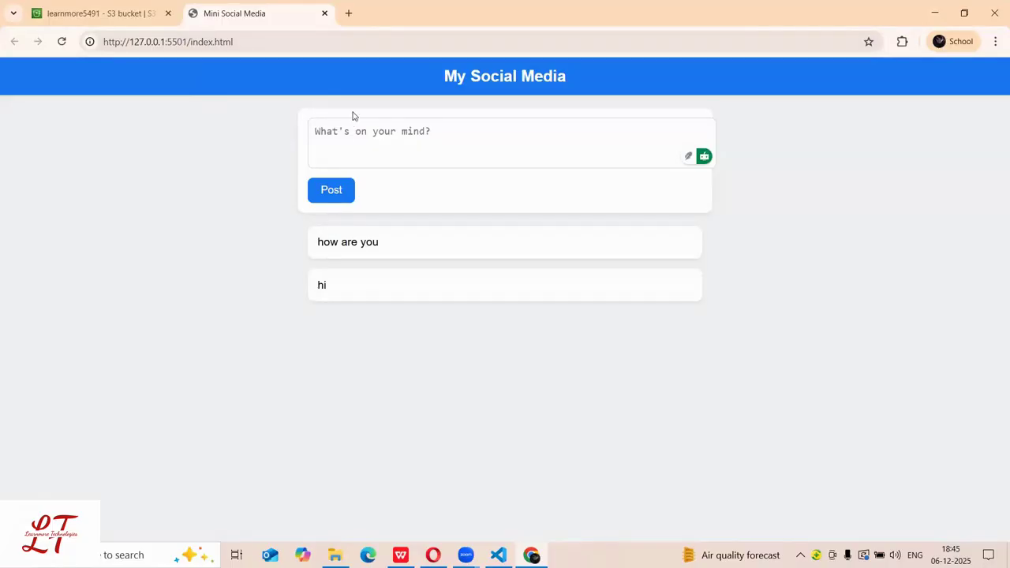
{"action": "left_click", "coordinate": [358, 141]}
{"action": "left_click", "coordinate": [40, 8]}
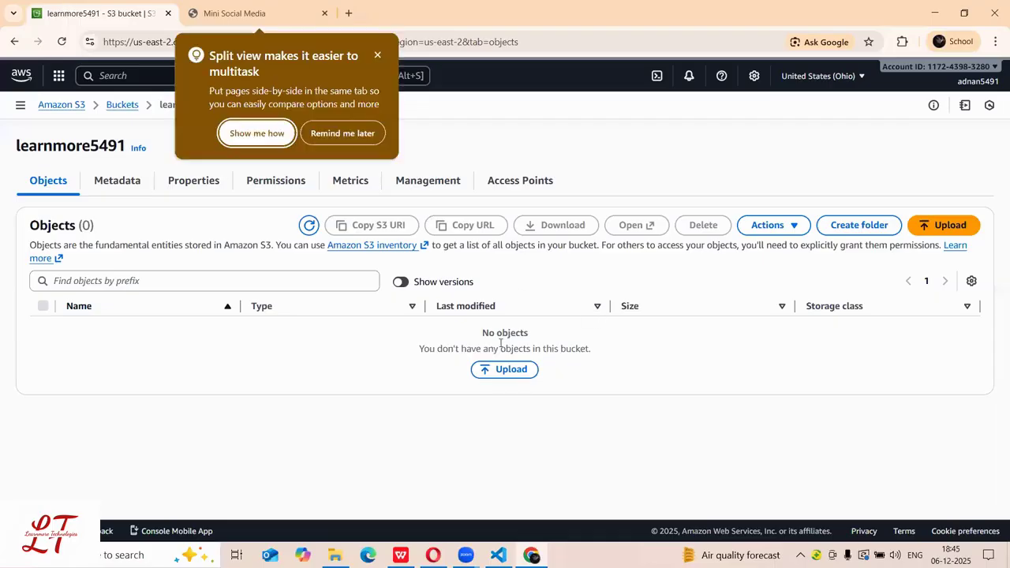
{"action": "left_click", "coordinate": [378, 54]}
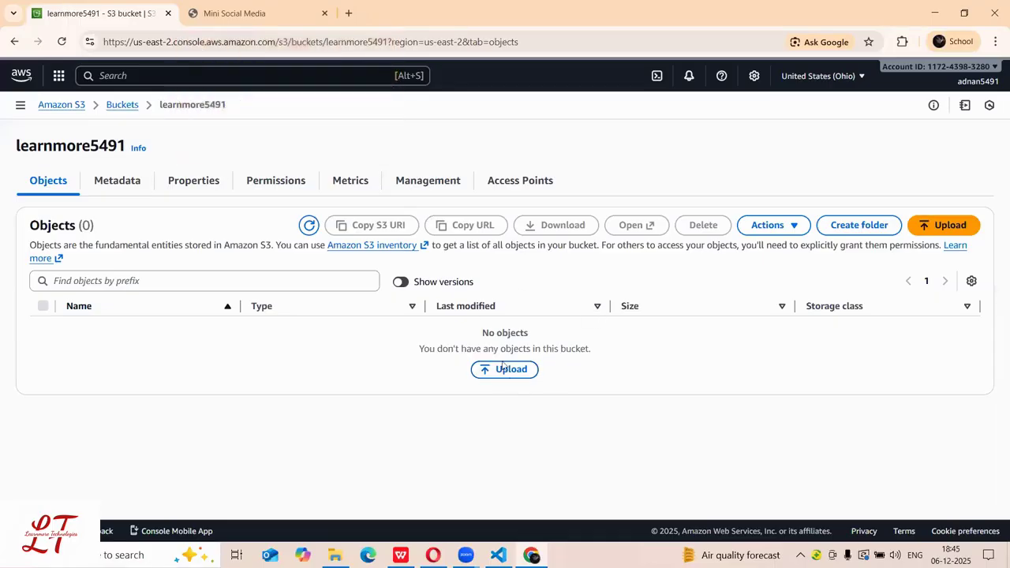
{"action": "left_click", "coordinate": [237, 12]}
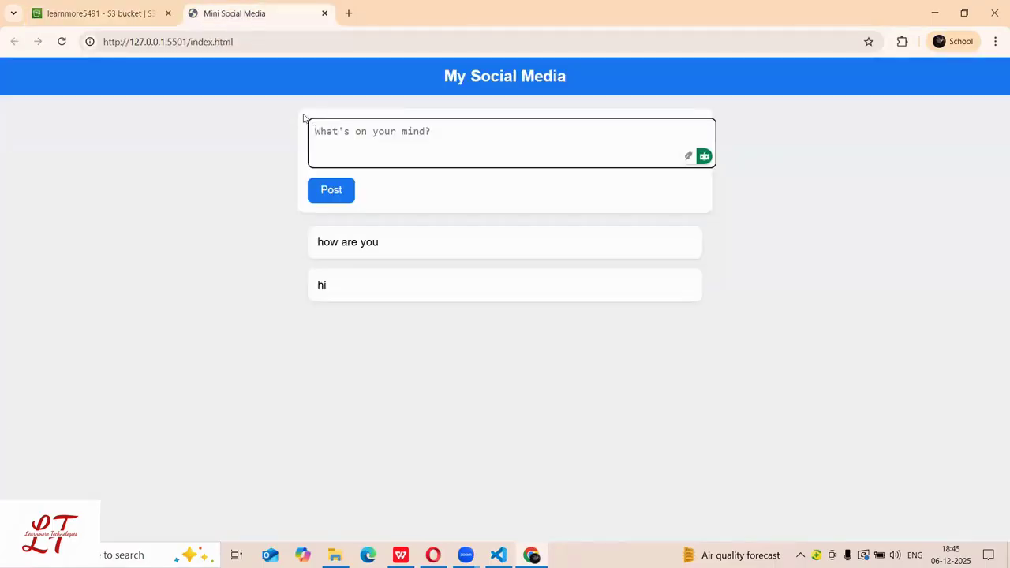
{"action": "left_click", "coordinate": [131, 8]}
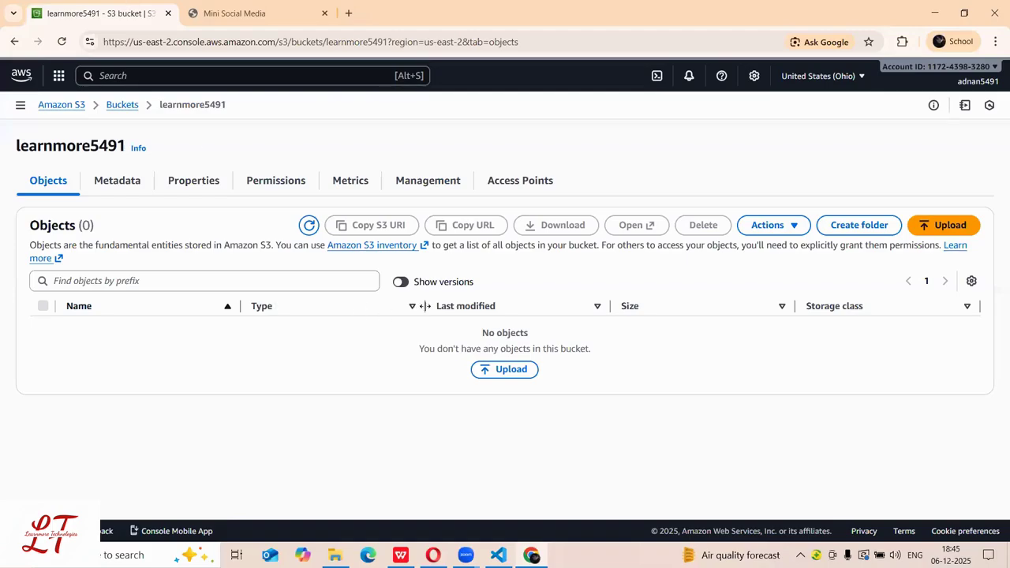
Step: Start an upload to the learnmore5491 bucket and add the index file from the learnmore folder in Documents
{"action": "left_click", "coordinate": [499, 370]}
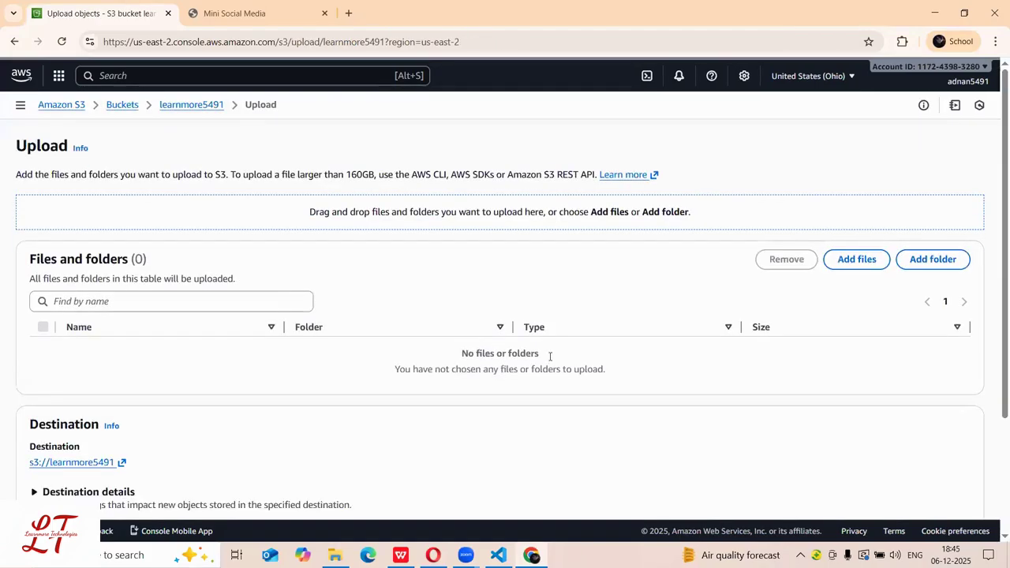
{"action": "scroll", "coordinate": [699, 286], "scroll_direction": "down", "scroll_amount": 1}
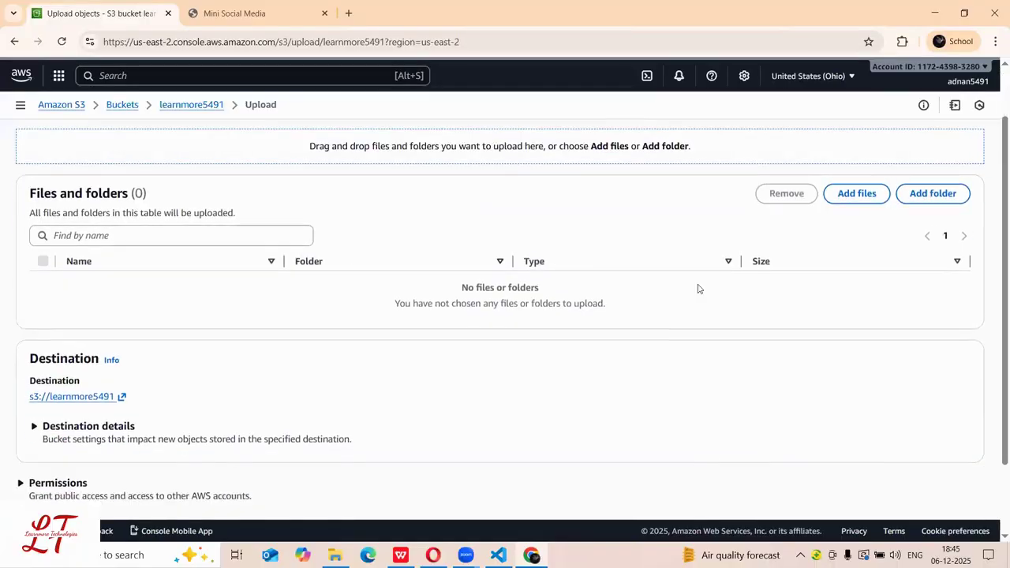
{"action": "left_click", "coordinate": [844, 193]}
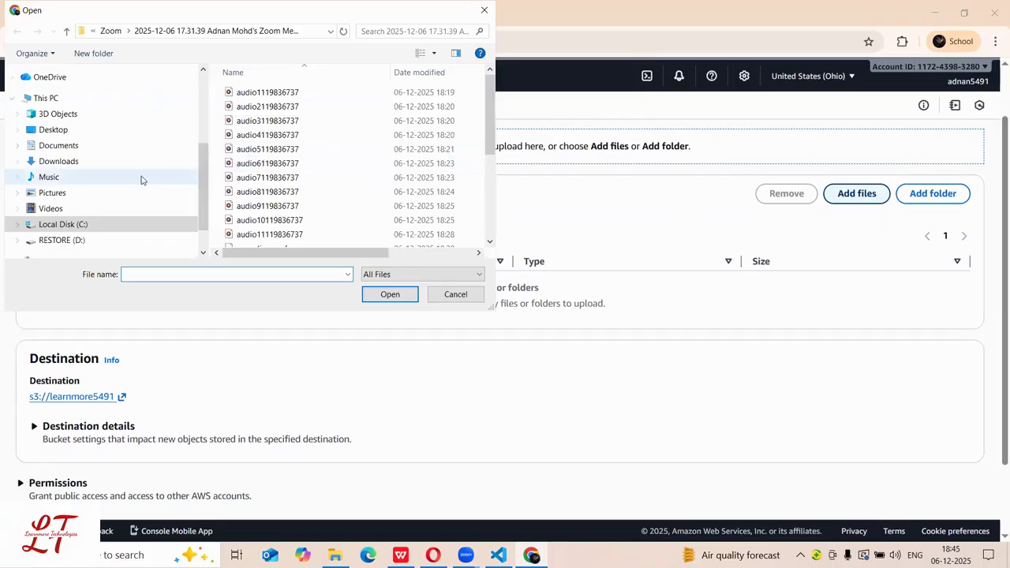
{"action": "left_click", "coordinate": [83, 146]}
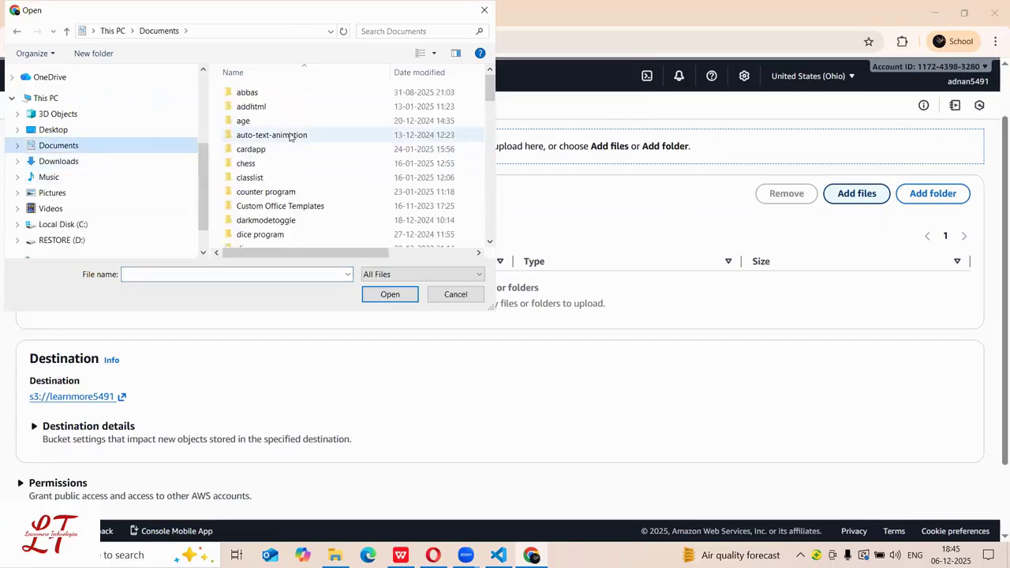
{"action": "scroll", "coordinate": [287, 211], "scroll_direction": "down", "scroll_amount": 15}
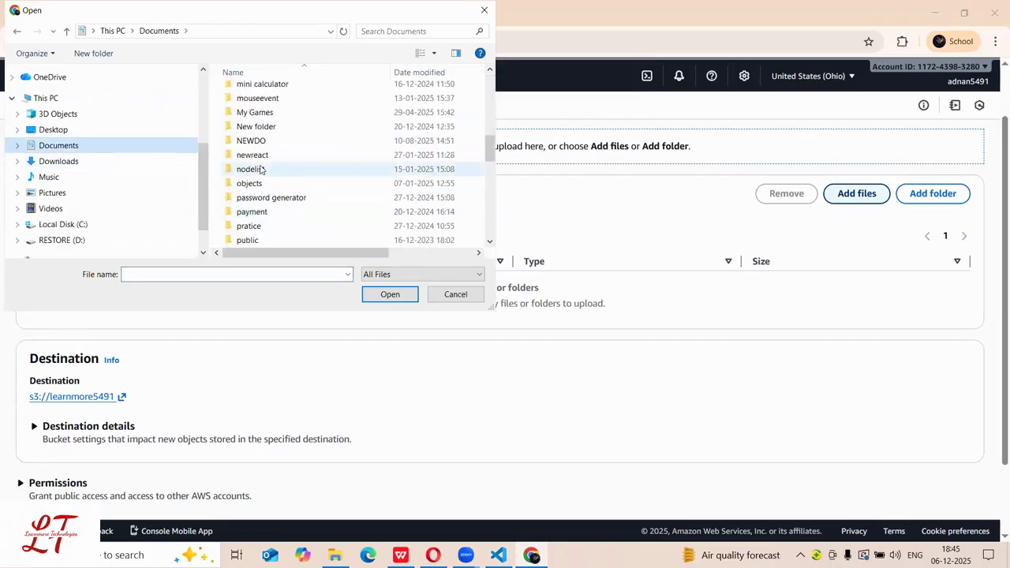
{"action": "scroll", "coordinate": [261, 170], "scroll_direction": "down", "scroll_amount": 3}
{"action": "scroll", "coordinate": [260, 169], "scroll_direction": "up", "scroll_amount": 4}
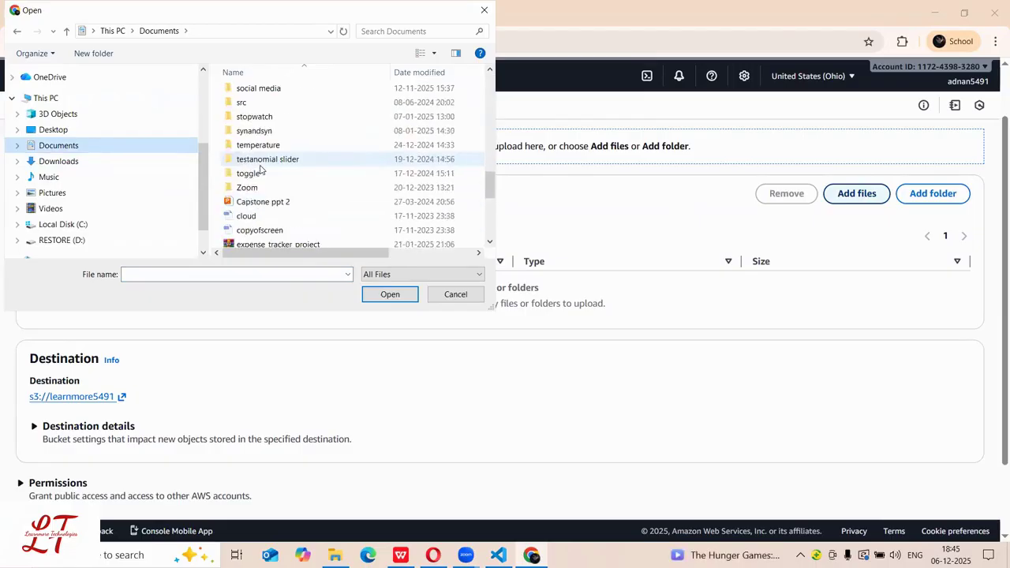
{"action": "scroll", "coordinate": [261, 169], "scroll_direction": "up", "scroll_amount": 6}
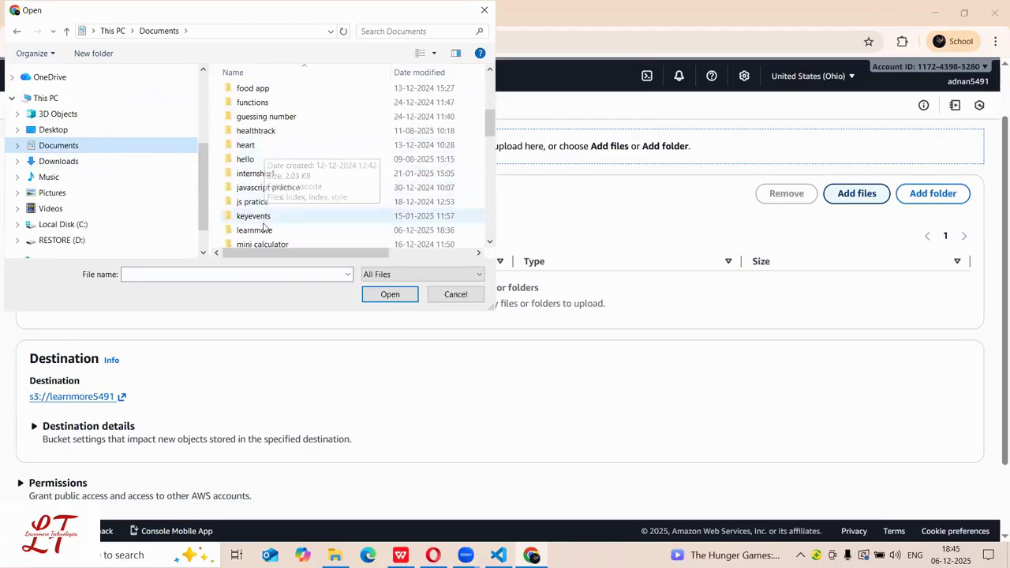
{"action": "double_click", "coordinate": [260, 230]}
{"action": "left_click", "coordinate": [267, 94]}
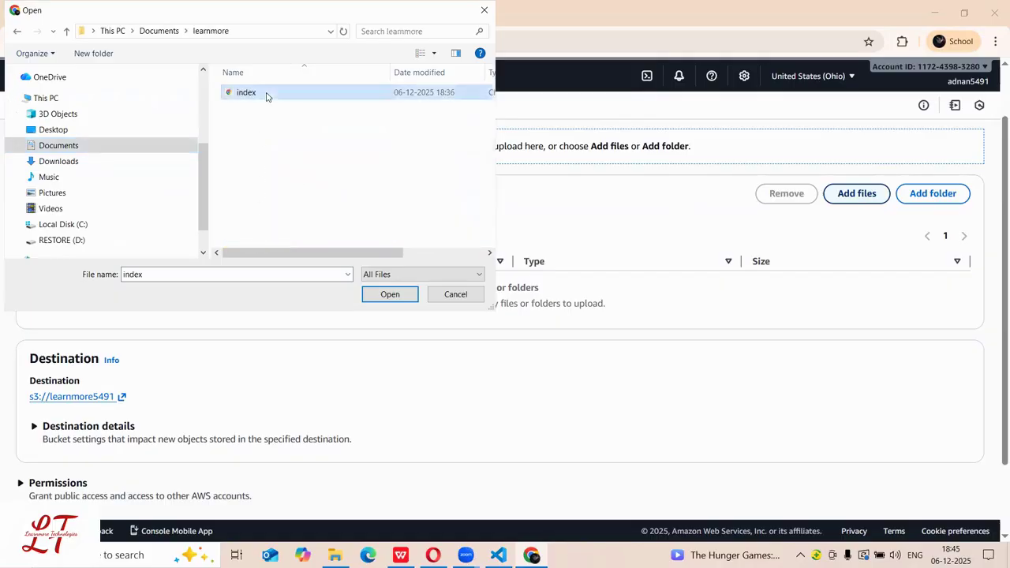
{"action": "left_click", "coordinate": [378, 293]}
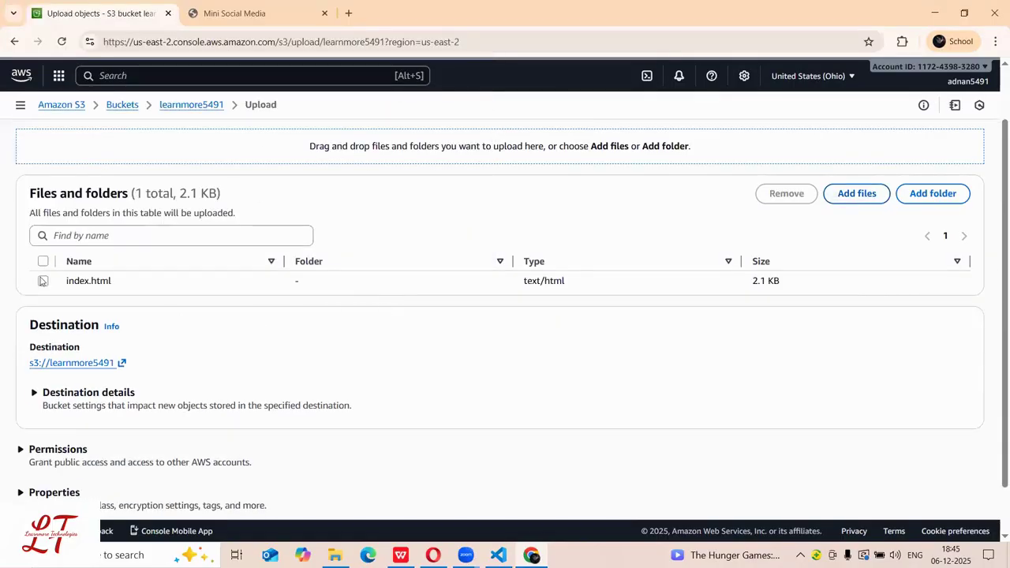
Step: Upload index.html to the bucket and close the upload status to return to the object list
{"action": "left_click", "coordinate": [43, 261]}
{"action": "scroll", "coordinate": [467, 318], "scroll_direction": "down", "scroll_amount": 1}
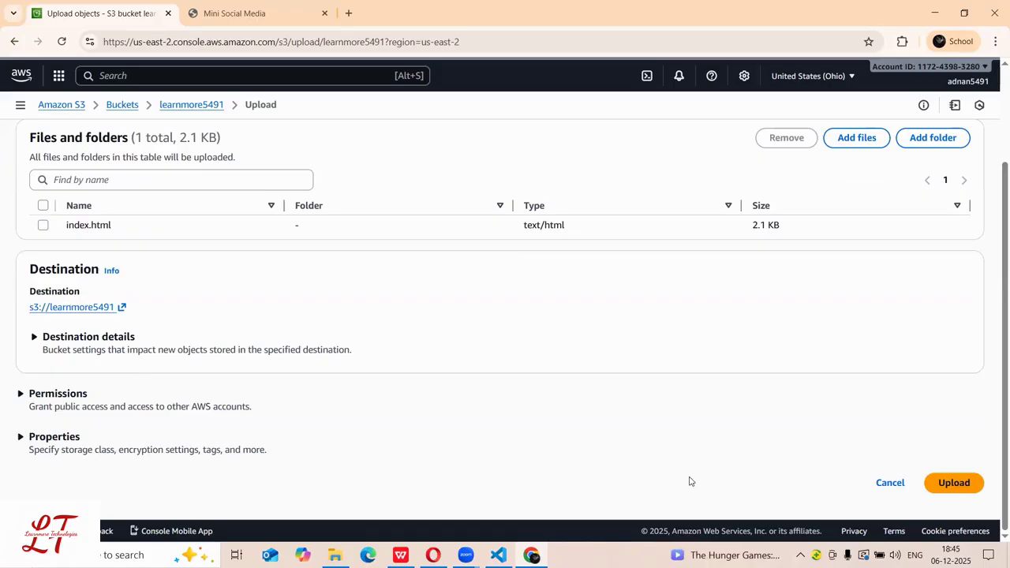
{"action": "left_click", "coordinate": [953, 484]}
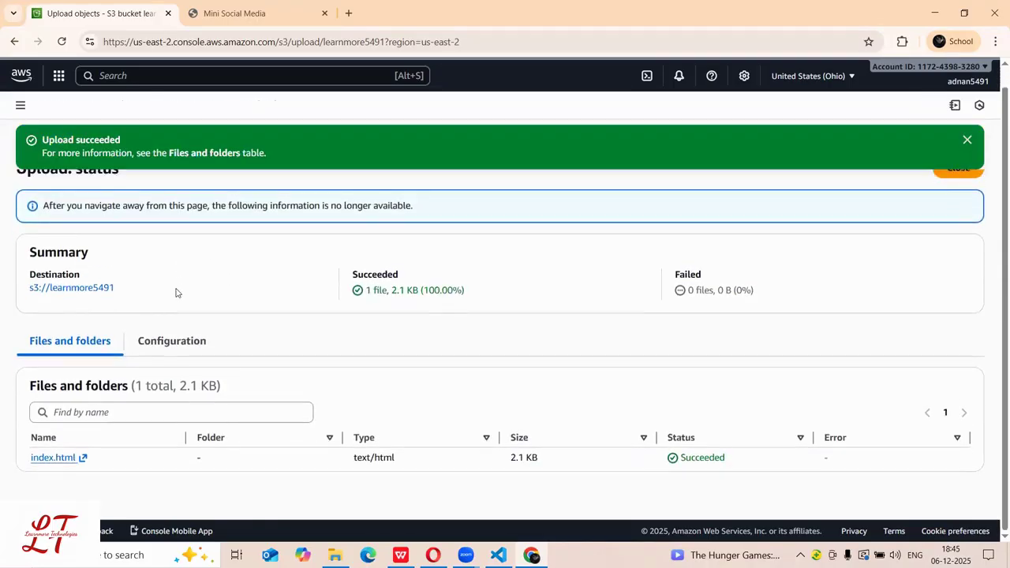
{"action": "left_click", "coordinate": [966, 139]}
{"action": "left_click", "coordinate": [965, 139]}
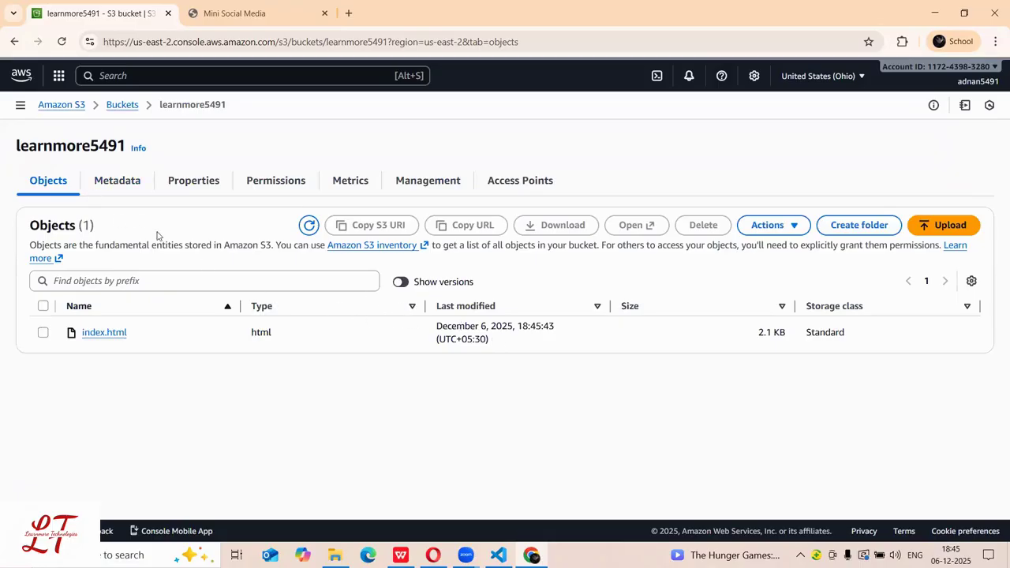
Step: Find the static website hosting section in the bucket's properties and open it for editing
{"action": "left_click", "coordinate": [199, 187]}
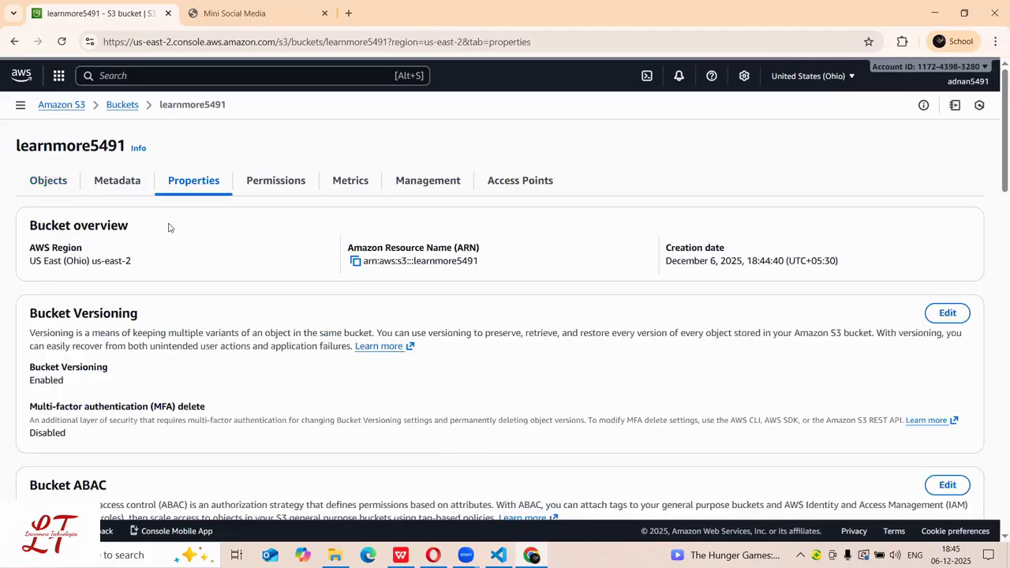
{"action": "scroll", "coordinate": [473, 260], "scroll_direction": "down", "scroll_amount": 2}
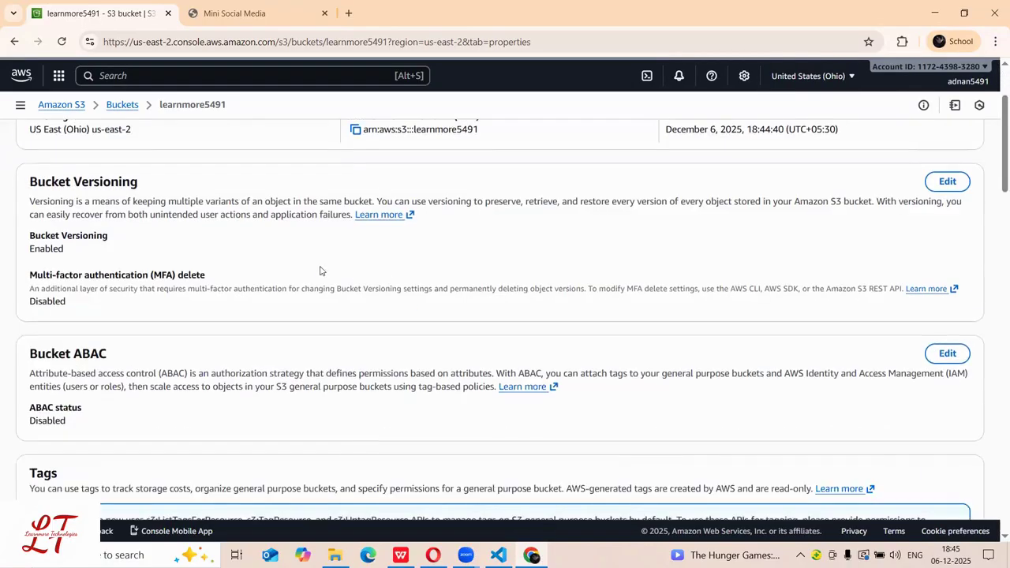
{"action": "scroll", "coordinate": [507, 228], "scroll_direction": "down", "scroll_amount": 1}
{"action": "scroll", "coordinate": [507, 227], "scroll_direction": "down", "scroll_amount": 12}
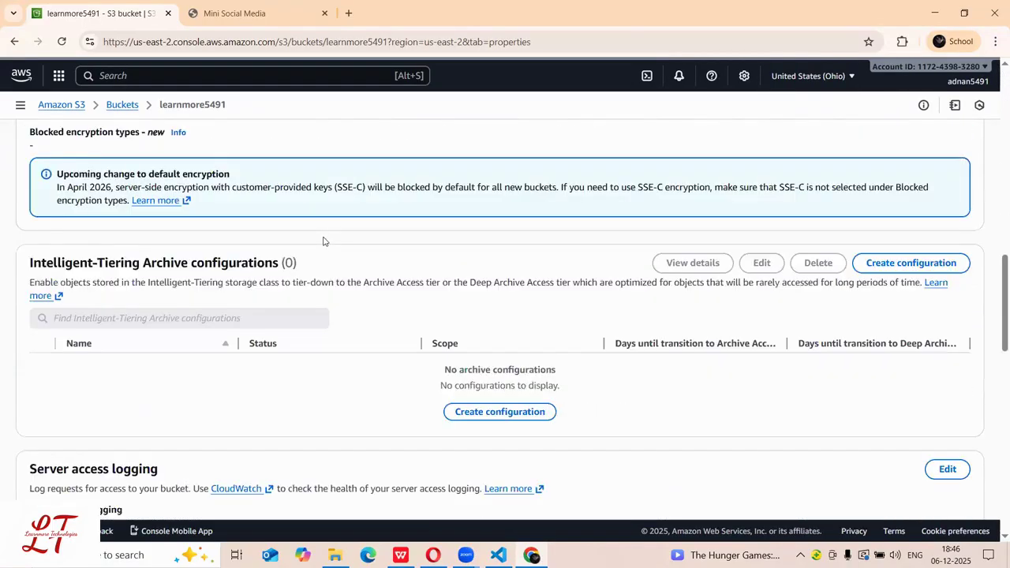
{"action": "scroll", "coordinate": [323, 240], "scroll_direction": "down", "scroll_amount": 2}
{"action": "scroll", "coordinate": [322, 240], "scroll_direction": "up", "scroll_amount": 3}
{"action": "scroll", "coordinate": [323, 241], "scroll_direction": "down", "scroll_amount": 7}
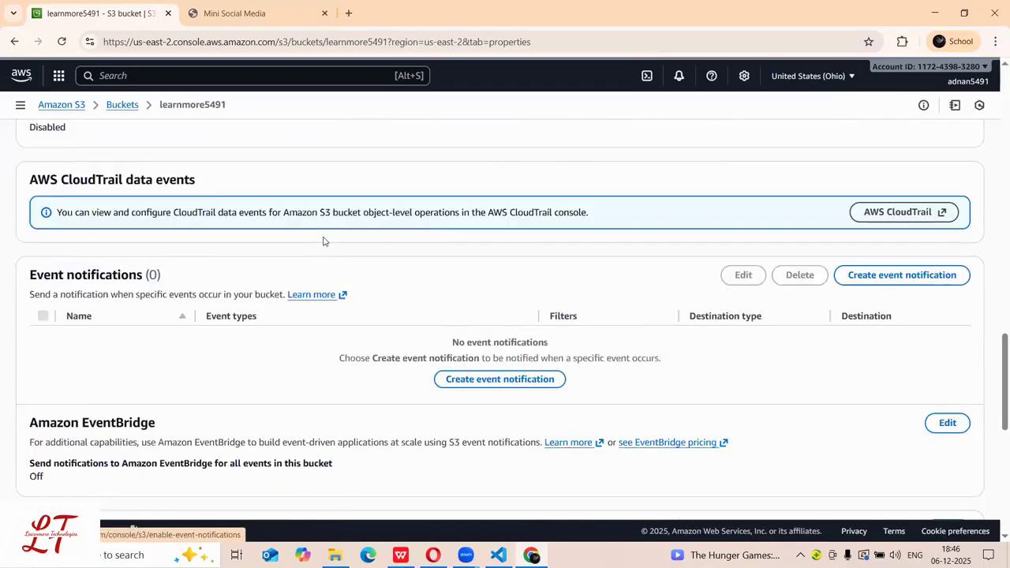
{"action": "scroll", "coordinate": [323, 240], "scroll_direction": "down", "scroll_amount": 2}
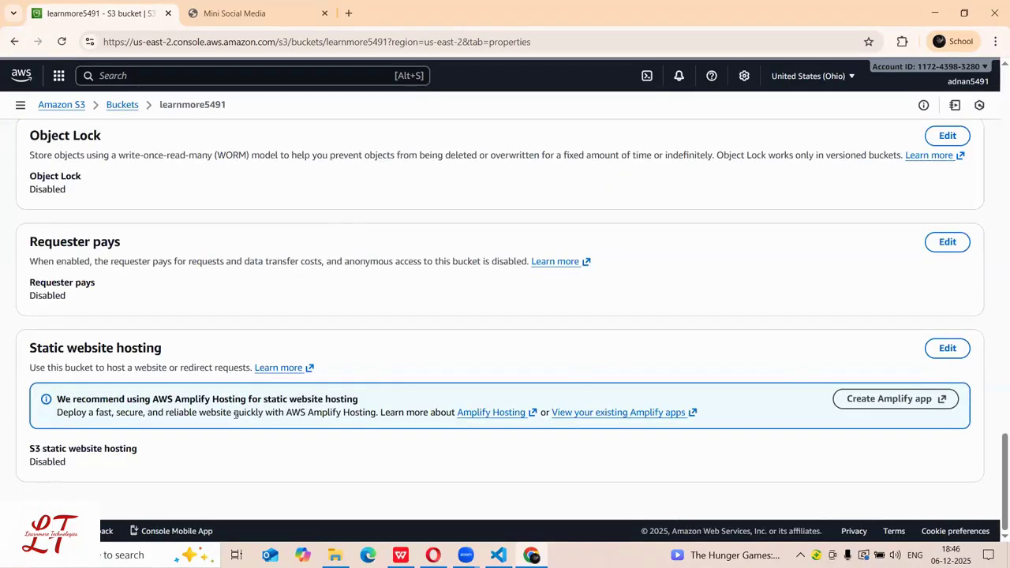
{"action": "left_click", "coordinate": [954, 350]}
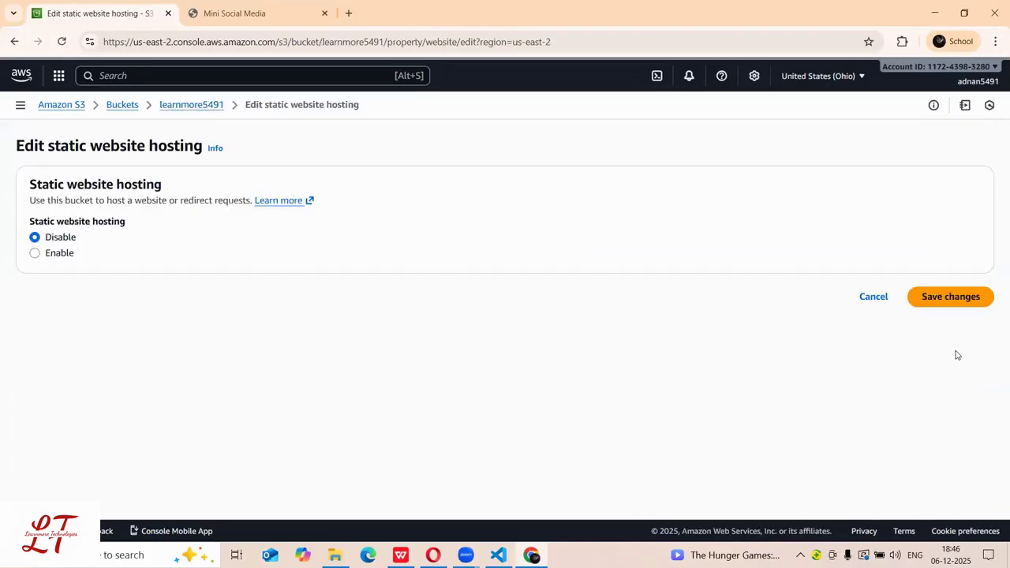
Step: Enable static website hosting with index.html as the index document and save the changes
{"action": "left_click", "coordinate": [35, 253]}
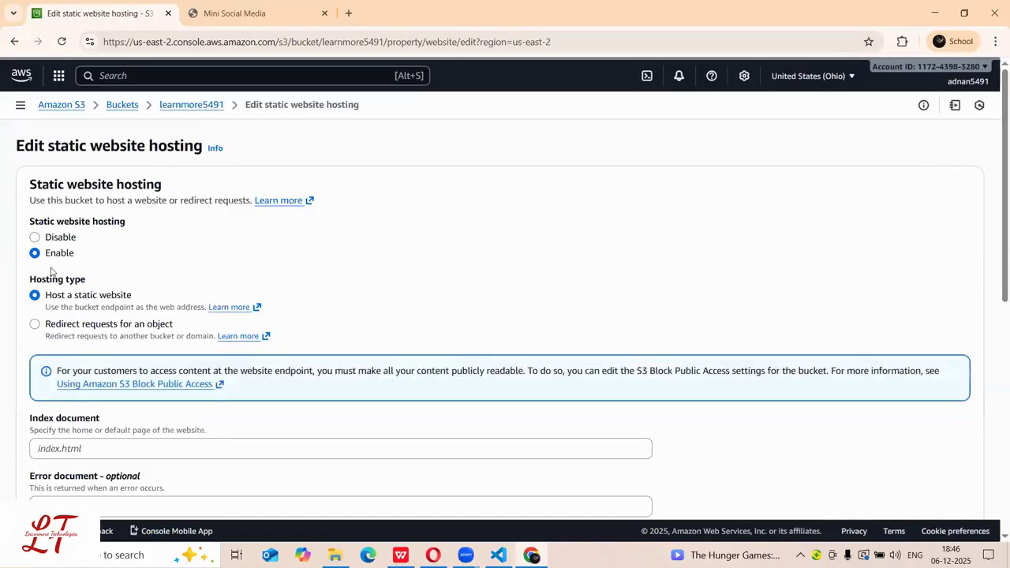
{"action": "left_click", "coordinate": [50, 447]}
{"action": "type", "text": "index.html"}
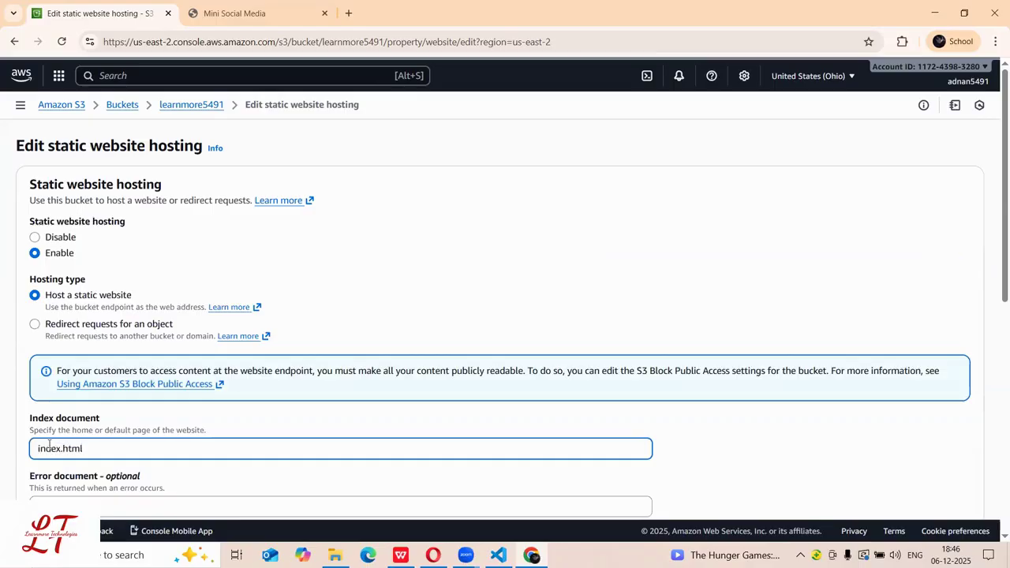
{"action": "scroll", "coordinate": [83, 286], "scroll_direction": "down", "scroll_amount": 6}
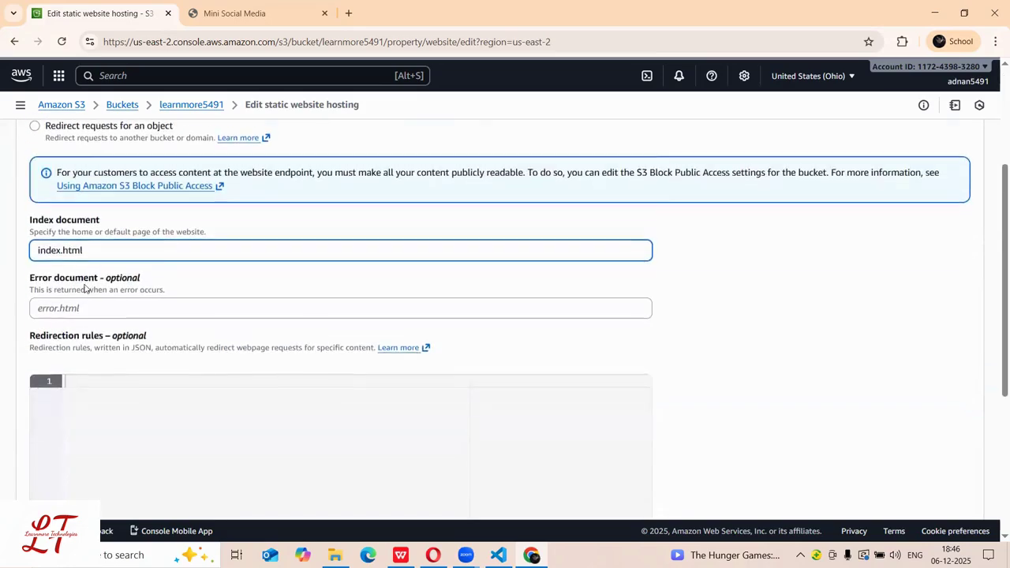
{"action": "left_click", "coordinate": [946, 487]}
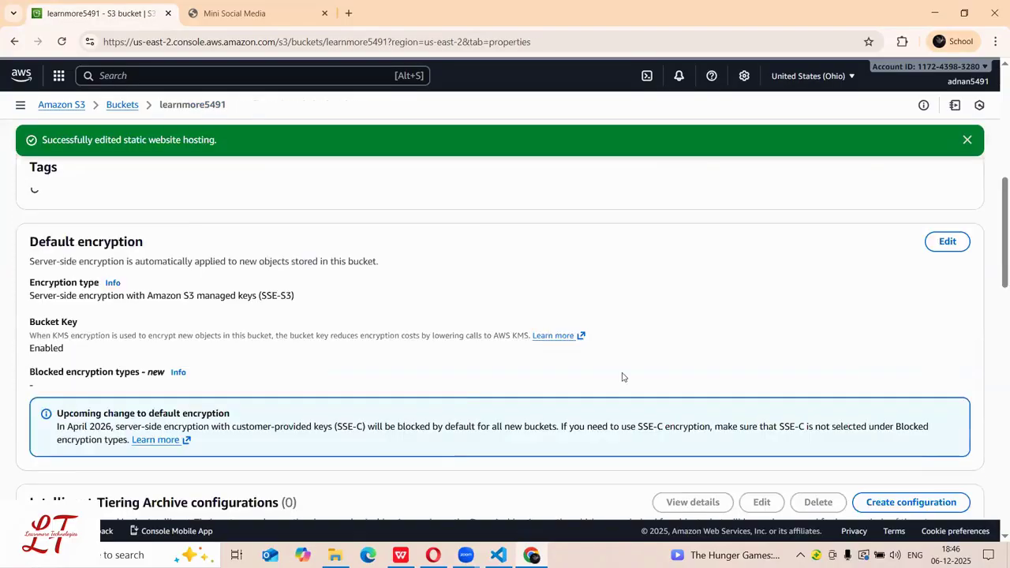
Step: Check the Block public access settings in the bucket's permissions and return without changing them
{"action": "scroll", "coordinate": [339, 312], "scroll_direction": "down", "scroll_amount": 15}
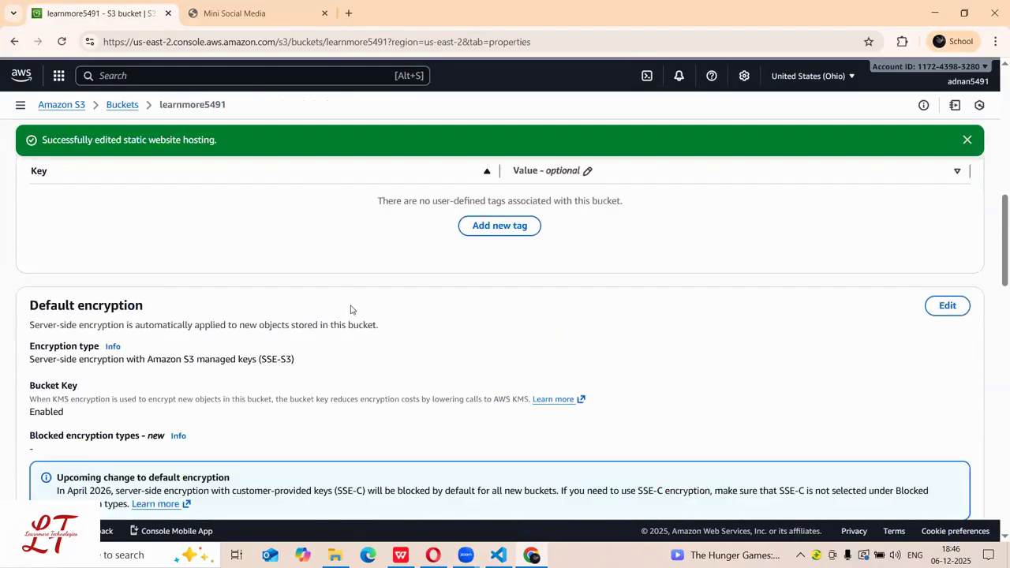
{"action": "scroll", "coordinate": [335, 321], "scroll_direction": "up", "scroll_amount": 15}
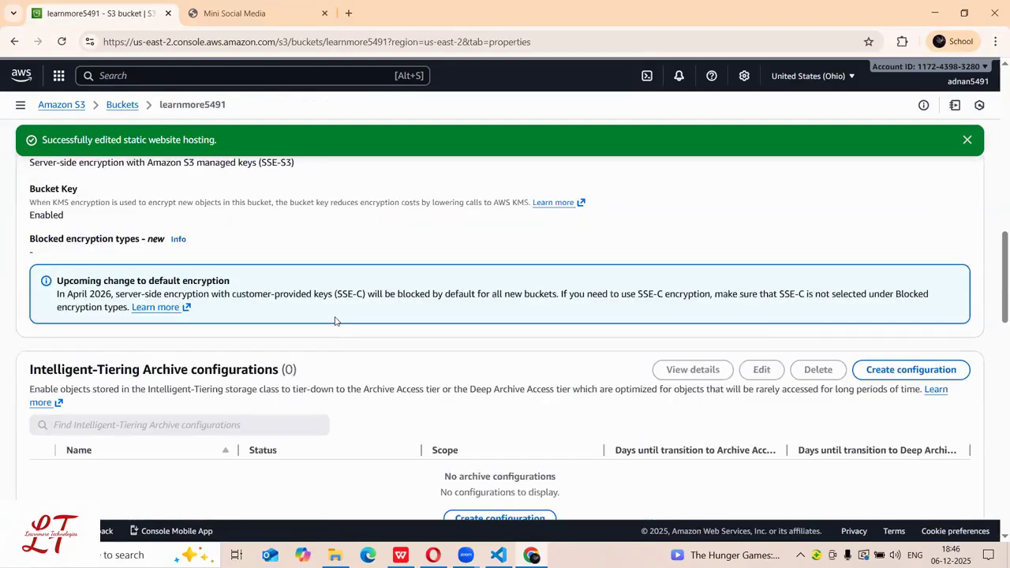
{"action": "scroll", "coordinate": [280, 253], "scroll_direction": "up", "scroll_amount": 3}
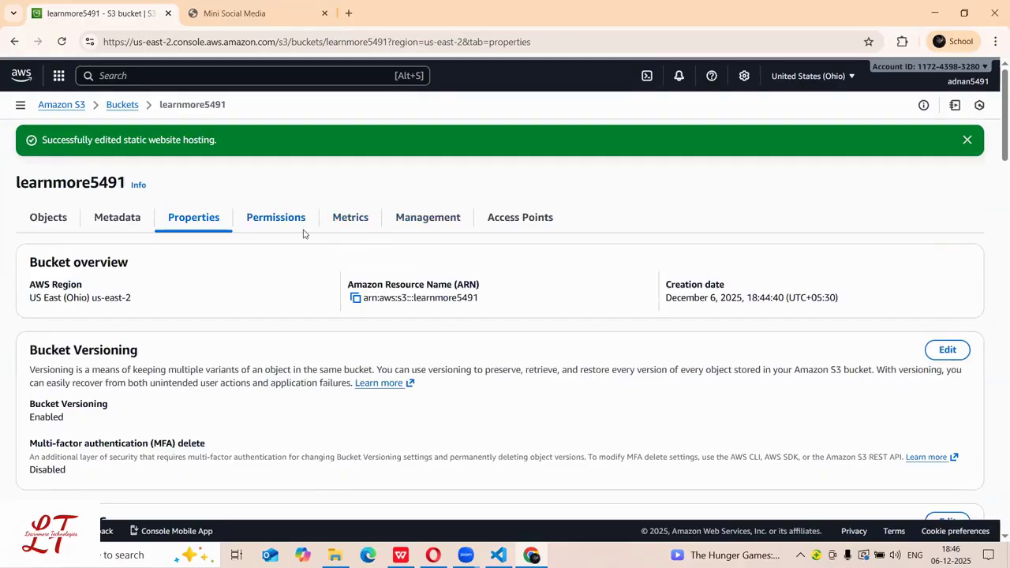
{"action": "left_click", "coordinate": [279, 226]}
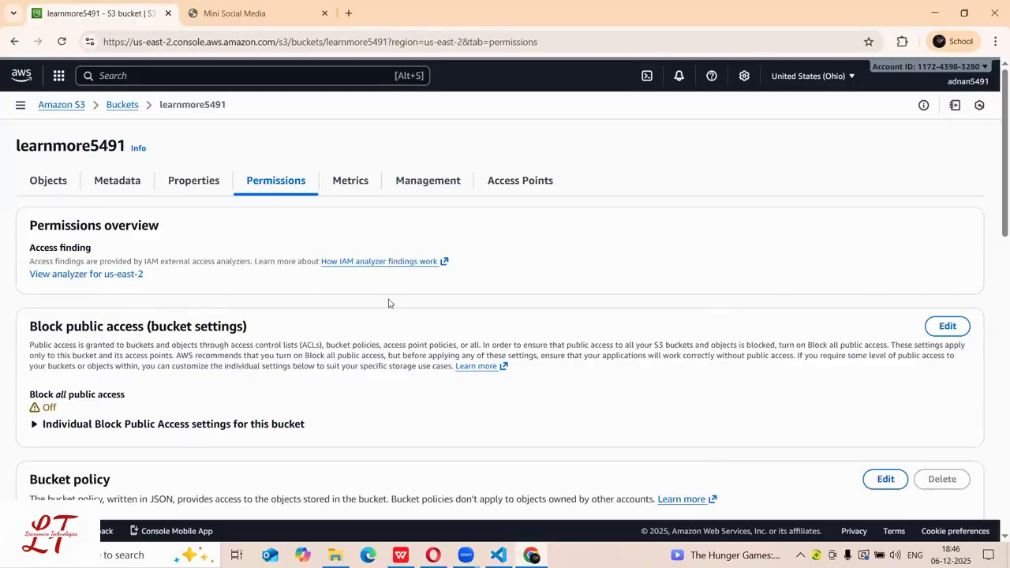
{"action": "left_click", "coordinate": [946, 326]}
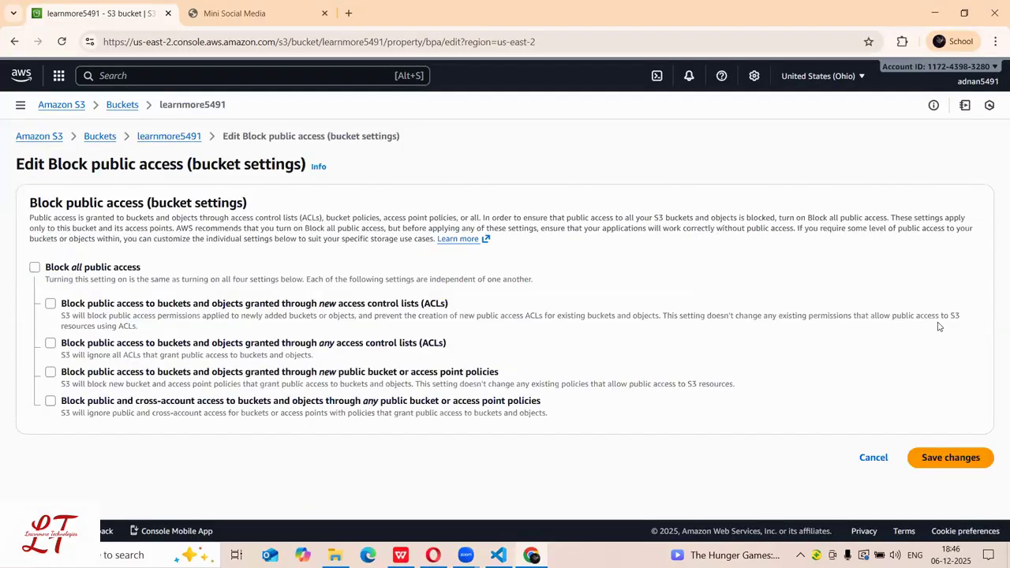
{"action": "left_click", "coordinate": [15, 41]}
Step: Edit the bucket's access control list, clearing the owner's permissions and granting Everyone (public access) object List and bucket ACL Read
{"action": "scroll", "coordinate": [160, 289], "scroll_direction": "down", "scroll_amount": 7}
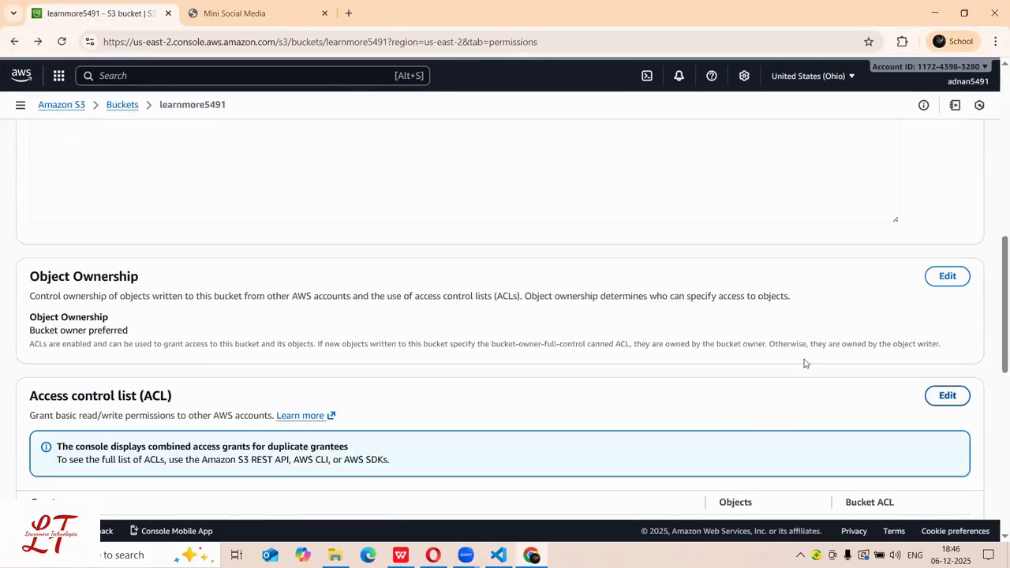
{"action": "left_click", "coordinate": [955, 398]}
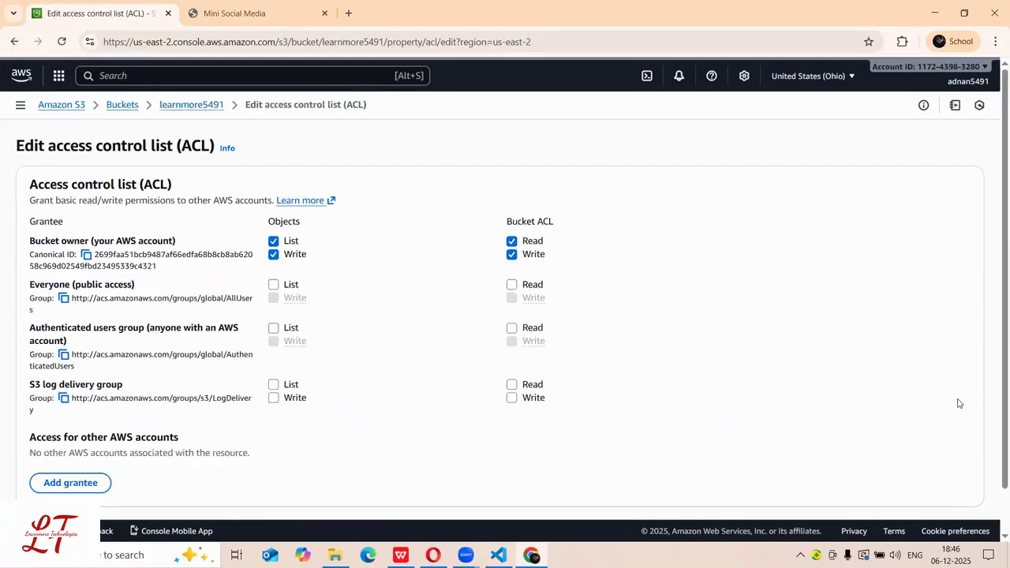
{"action": "left_click", "coordinate": [274, 241]}
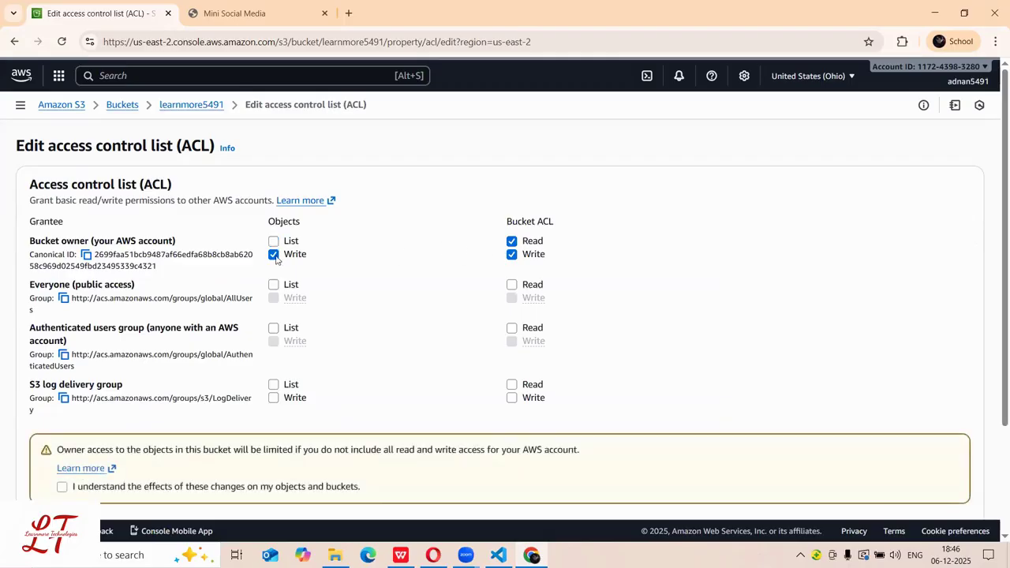
{"action": "left_click", "coordinate": [273, 255]}
{"action": "left_click", "coordinate": [511, 242]}
{"action": "left_click", "coordinate": [273, 286]}
{"action": "left_click", "coordinate": [511, 285]}
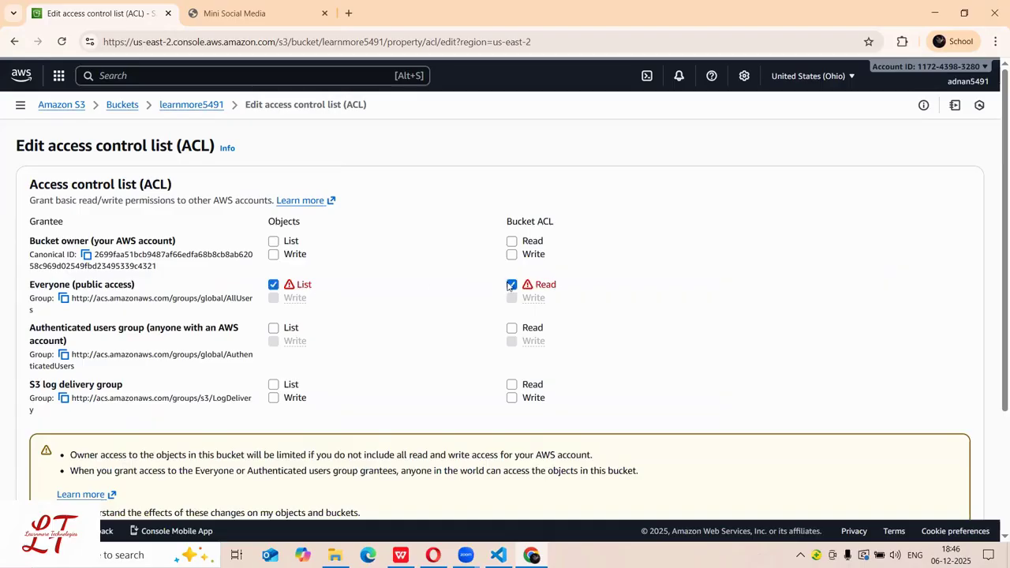
Step: Restore the bucket owner's object List and Write and bucket ACL Read and Write permissions
{"action": "left_click", "coordinate": [274, 241]}
{"action": "left_click", "coordinate": [511, 240]}
{"action": "left_click", "coordinate": [274, 254]}
{"action": "left_click", "coordinate": [511, 254]}
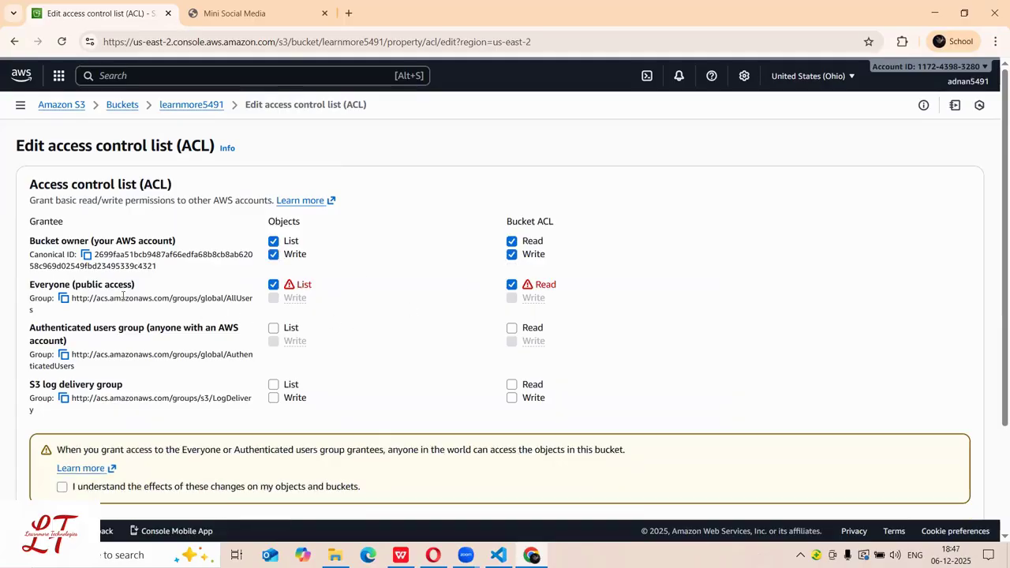
Step: Acknowledge the effects of granting public access to the bucket and save the access control list changes
{"action": "scroll", "coordinate": [96, 296], "scroll_direction": "down", "scroll_amount": 2}
{"action": "scroll", "coordinate": [106, 308], "scroll_direction": "up", "scroll_amount": 2}
{"action": "scroll", "coordinate": [159, 371], "scroll_direction": "down", "scroll_amount": 2}
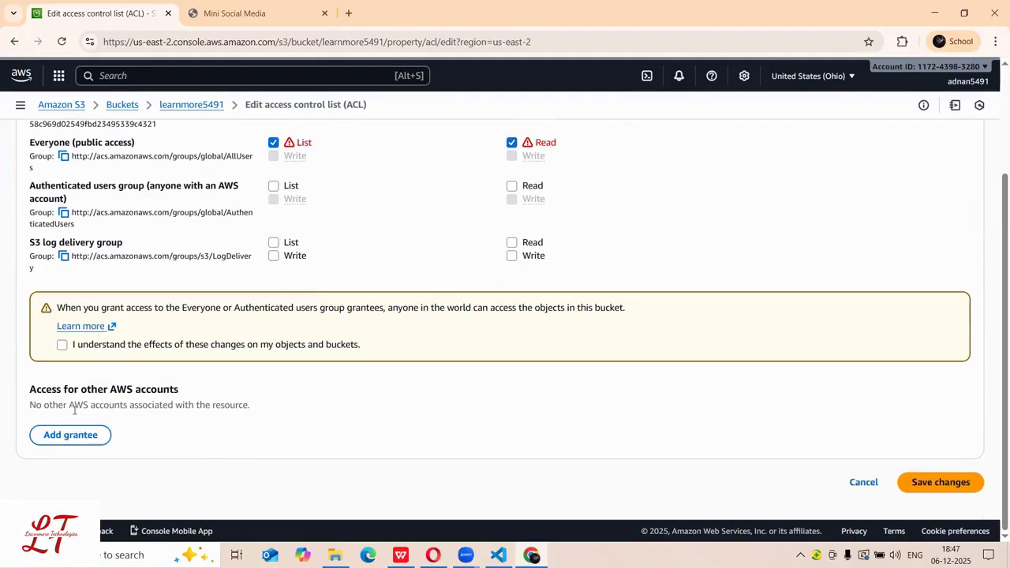
{"action": "left_click", "coordinate": [62, 345]}
{"action": "scroll", "coordinate": [63, 316], "scroll_direction": "up", "scroll_amount": 2}
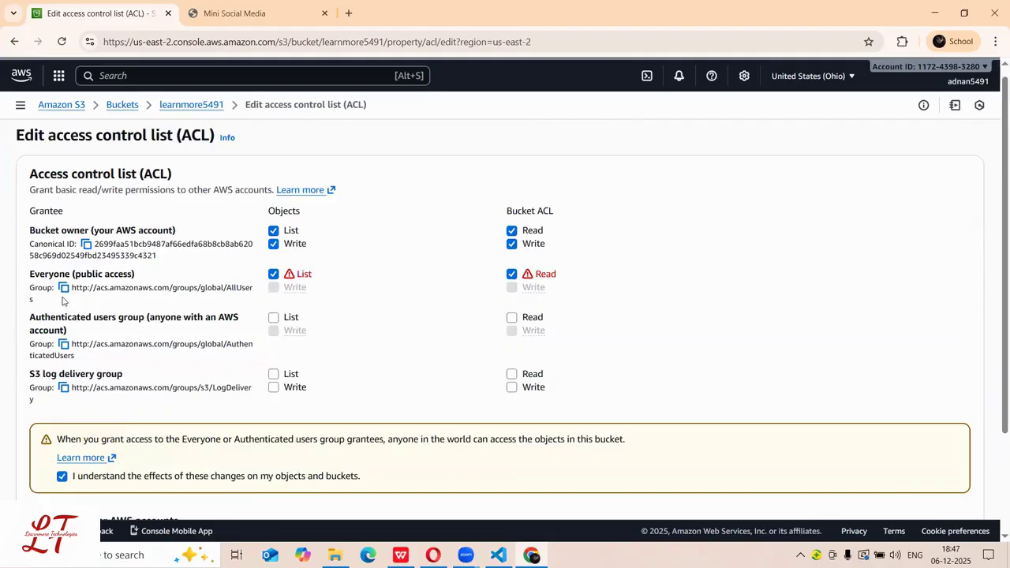
{"action": "scroll", "coordinate": [778, 388], "scroll_direction": "down", "scroll_amount": 2}
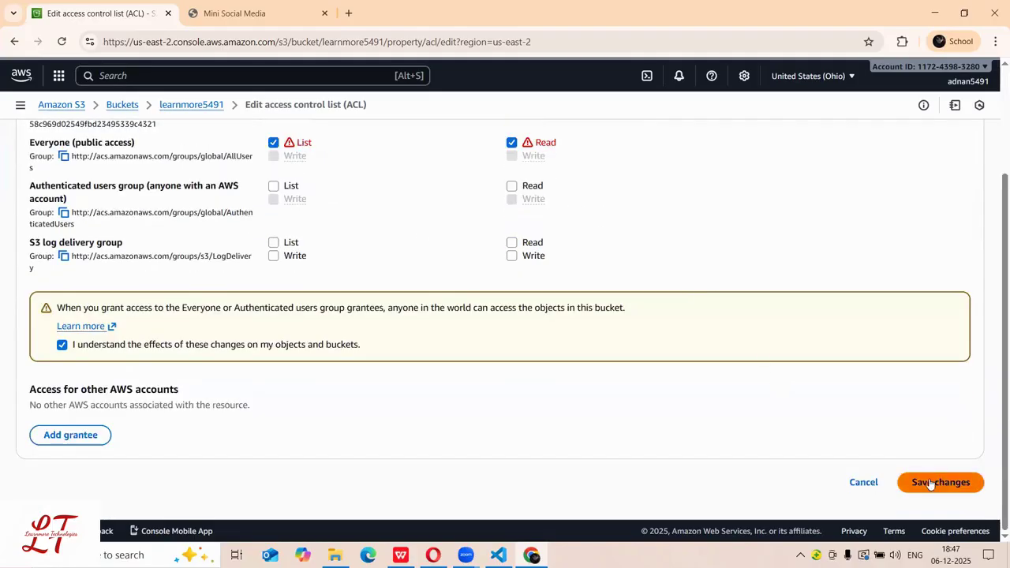
{"action": "left_click", "coordinate": [962, 482]}
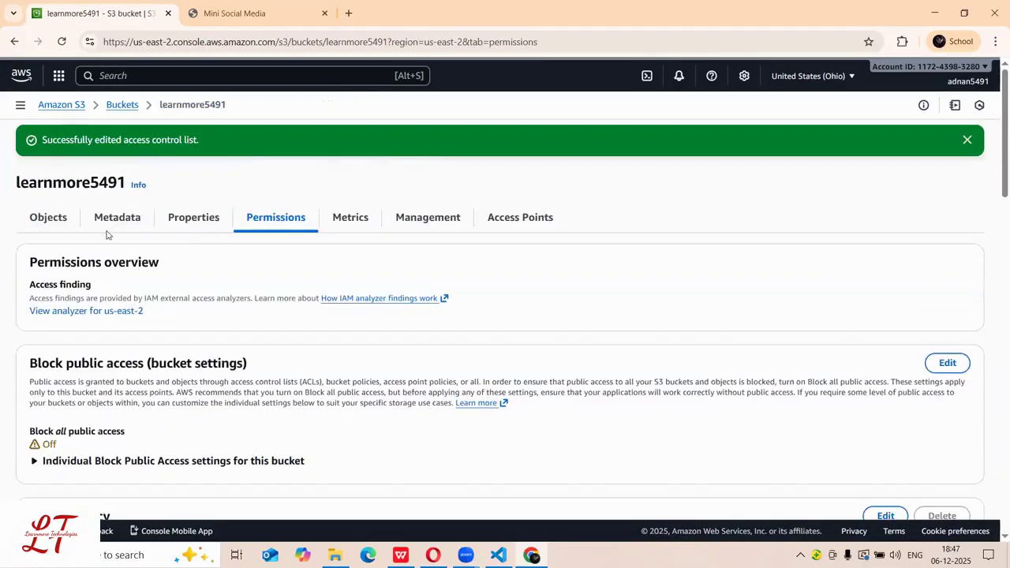
Step: Make the bucket's index.html object public using ACL and close the status report
{"action": "left_click", "coordinate": [38, 220]}
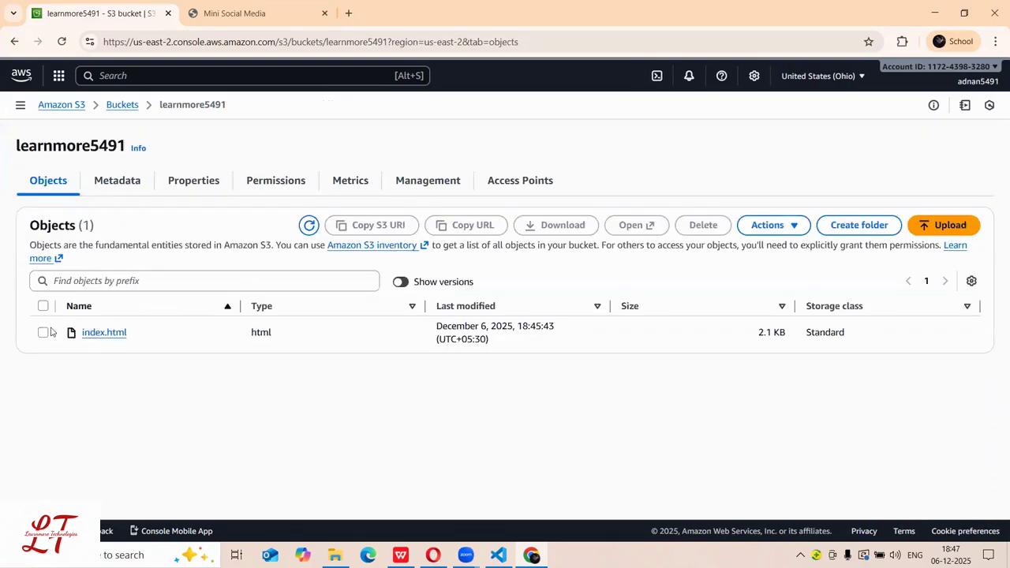
{"action": "left_click", "coordinate": [43, 332]}
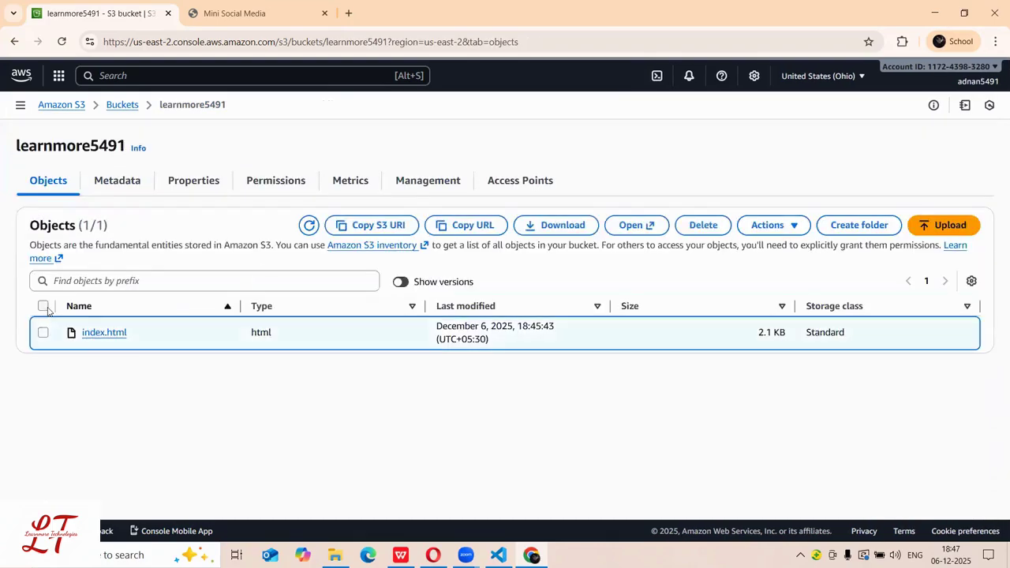
{"action": "left_click", "coordinate": [778, 226]}
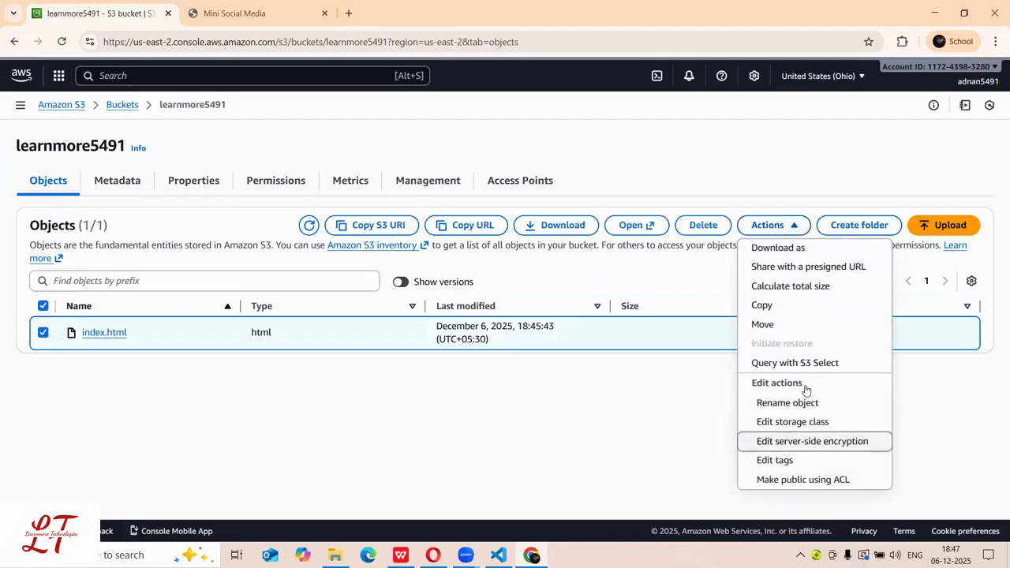
{"action": "left_click", "coordinate": [837, 483]}
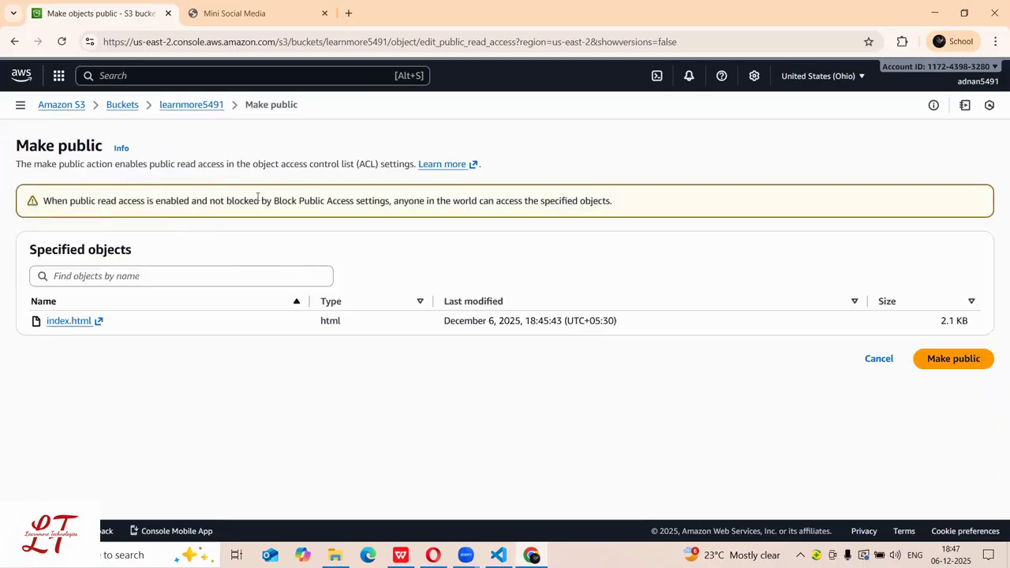
{"action": "left_click", "coordinate": [949, 359]}
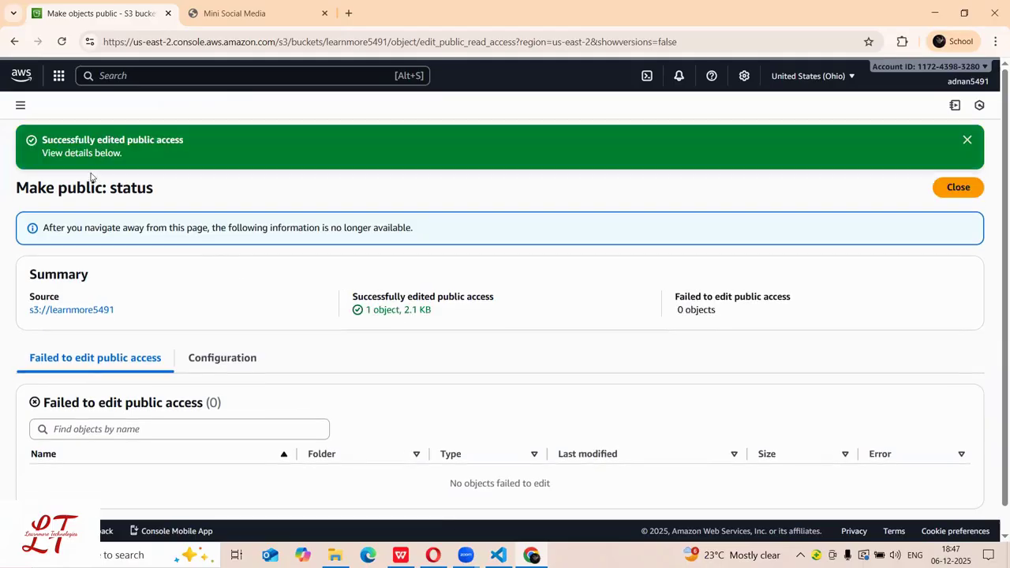
{"action": "left_click", "coordinate": [963, 192]}
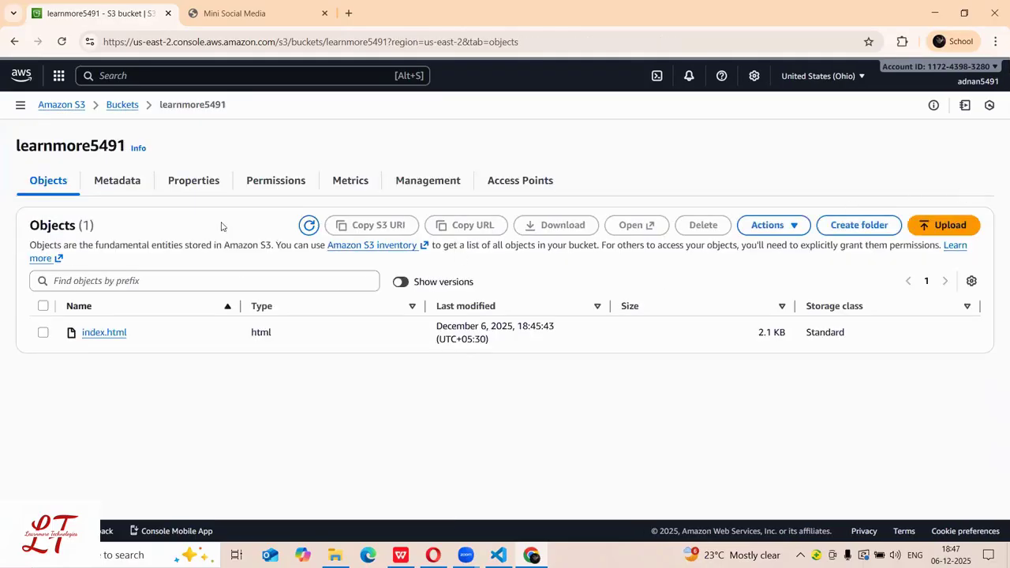
Step: Copy the bucket website endpoint from the static website hosting properties and open it in a new browser tab, placed beside the bucket's tab
{"action": "left_click", "coordinate": [193, 184]}
{"action": "scroll", "coordinate": [221, 213], "scroll_direction": "down", "scroll_amount": 10}
{"action": "scroll", "coordinate": [221, 209], "scroll_direction": "down", "scroll_amount": 15}
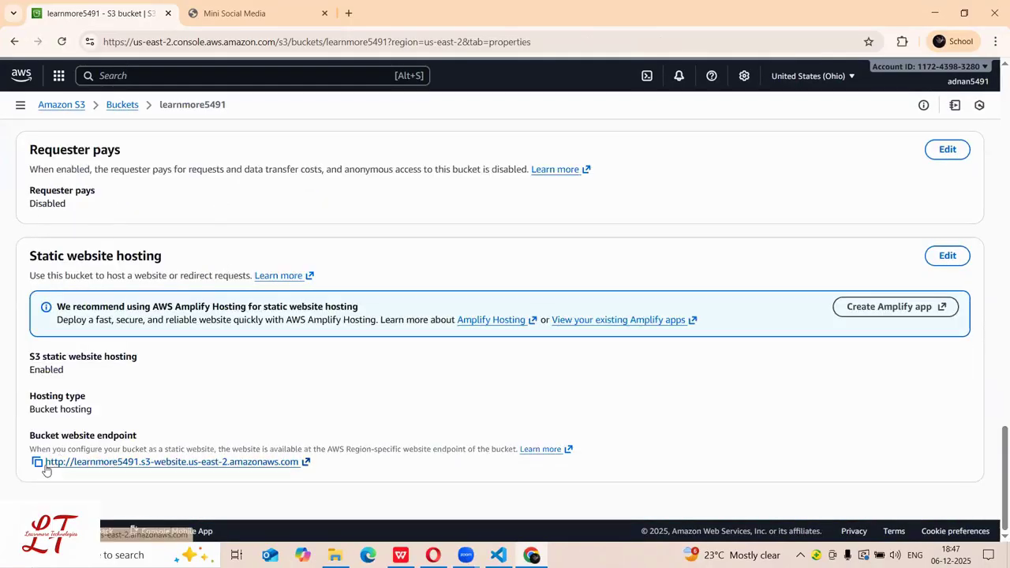
{"action": "left_click", "coordinate": [37, 463]}
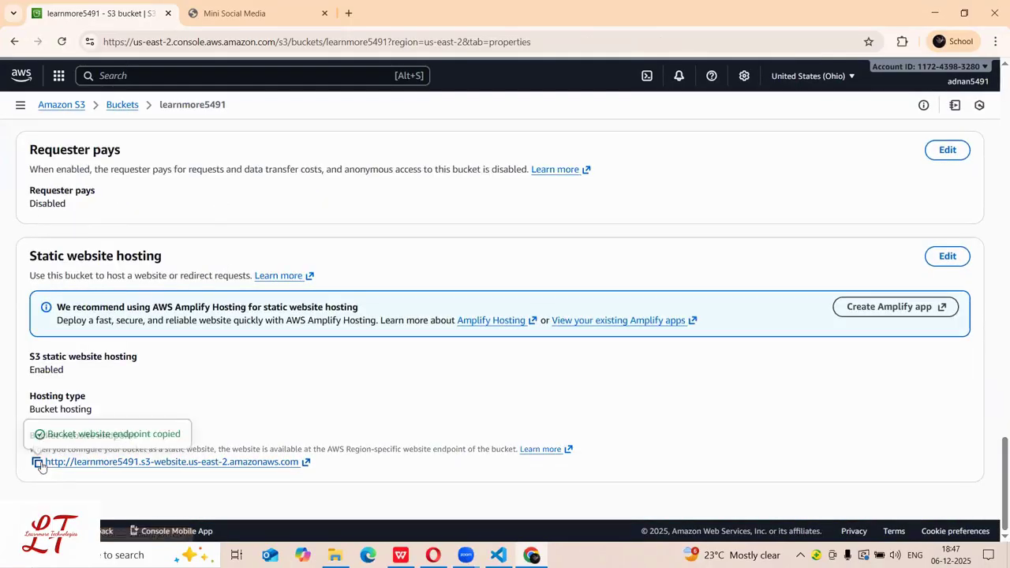
{"action": "left_click", "coordinate": [348, 13]}
{"action": "key", "text": "ctrl+v"}
{"action": "key", "text": "Return"}
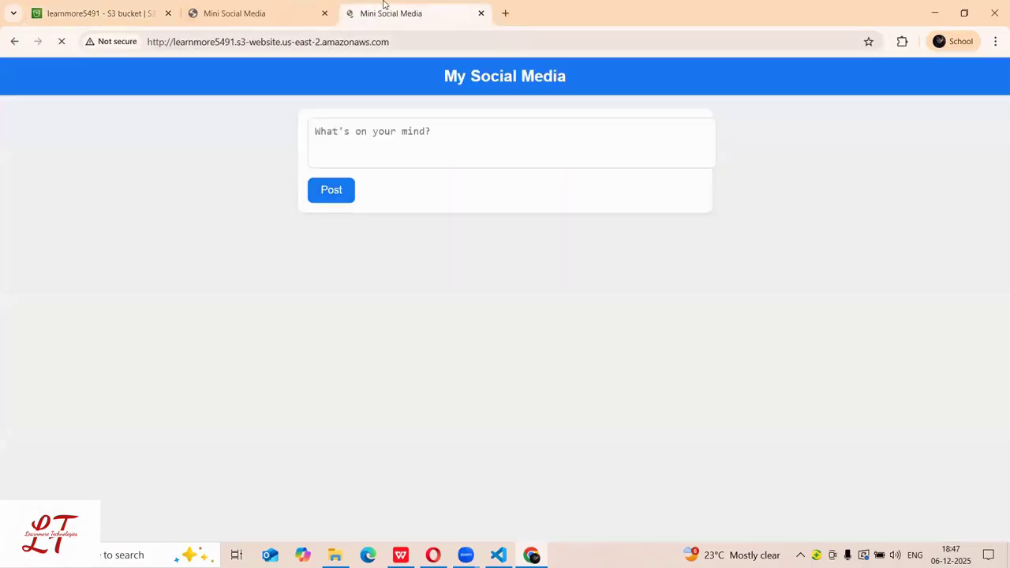
{"action": "left_click_drag", "start_coordinate": [345, 6], "coordinate": [190, 10]}
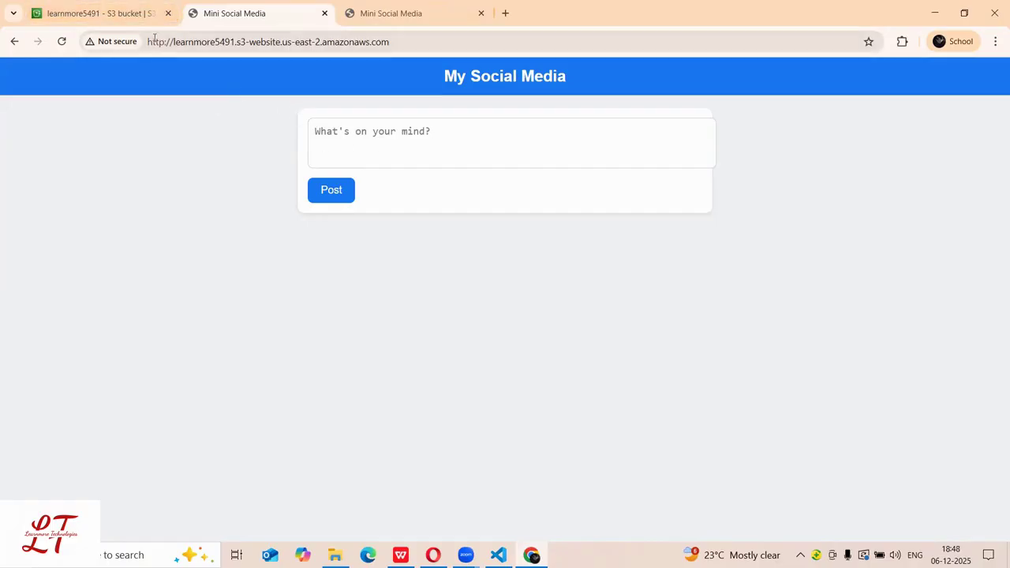
Step: Test the hosted site by publishing the posts "hi" and "how are you ?"
{"action": "left_click", "coordinate": [370, 129]}
{"action": "type", "text": "hi"}
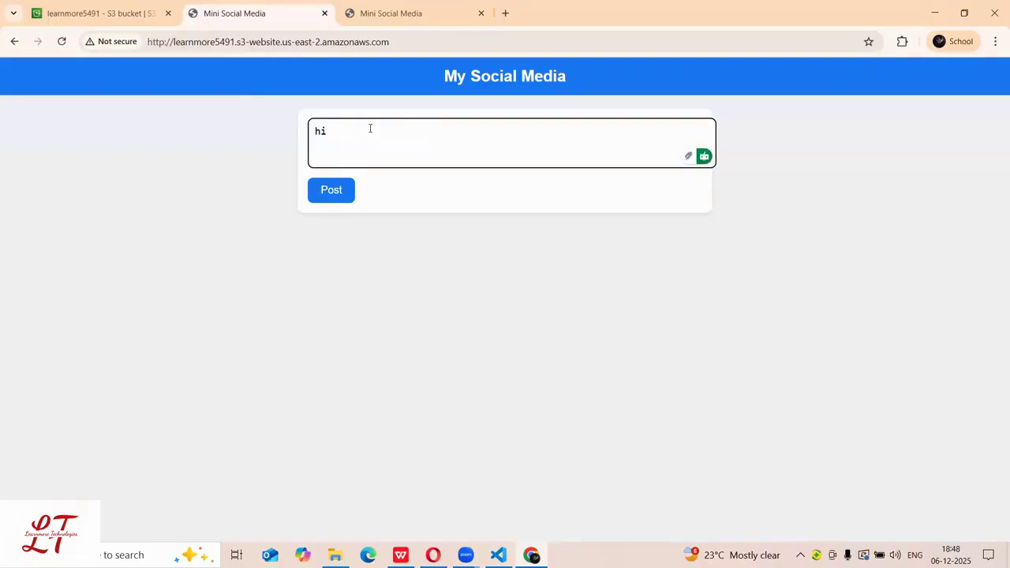
{"action": "left_click", "coordinate": [336, 194]}
{"action": "left_click", "coordinate": [356, 128]}
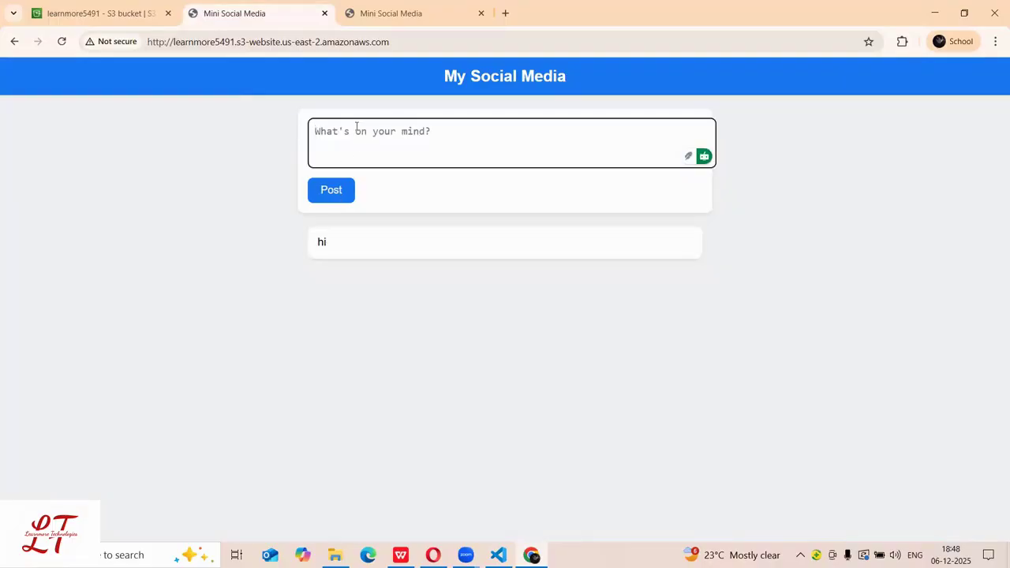
{"action": "type", "text": "how are y"}
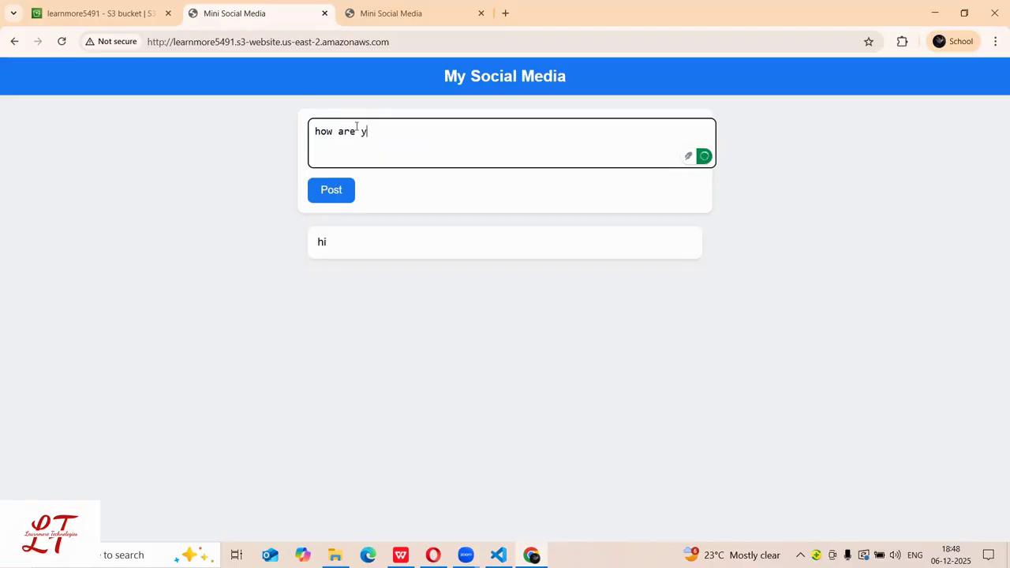
{"action": "type", "text": "ou"}
{"action": "left_click", "coordinate": [342, 188]}
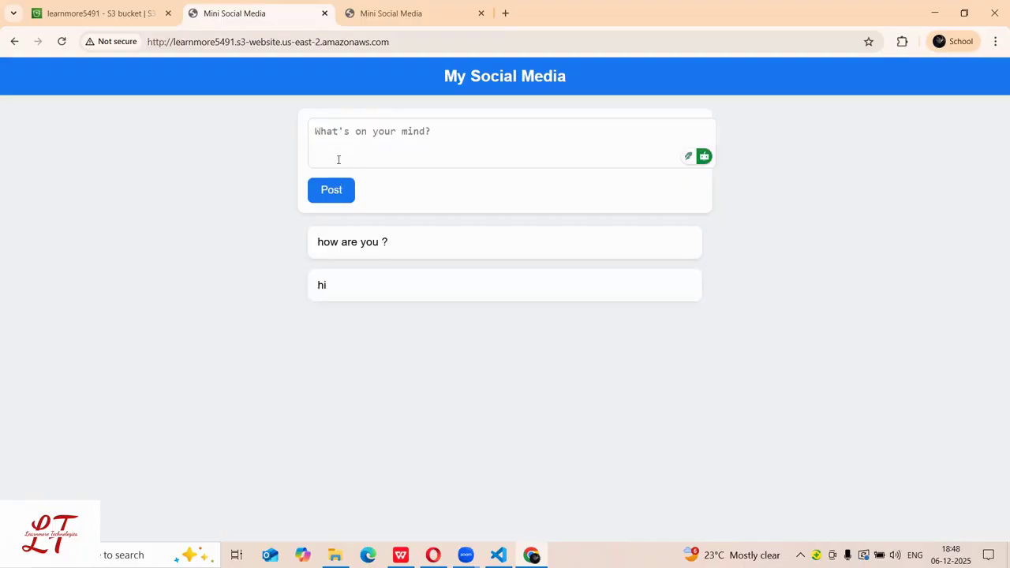